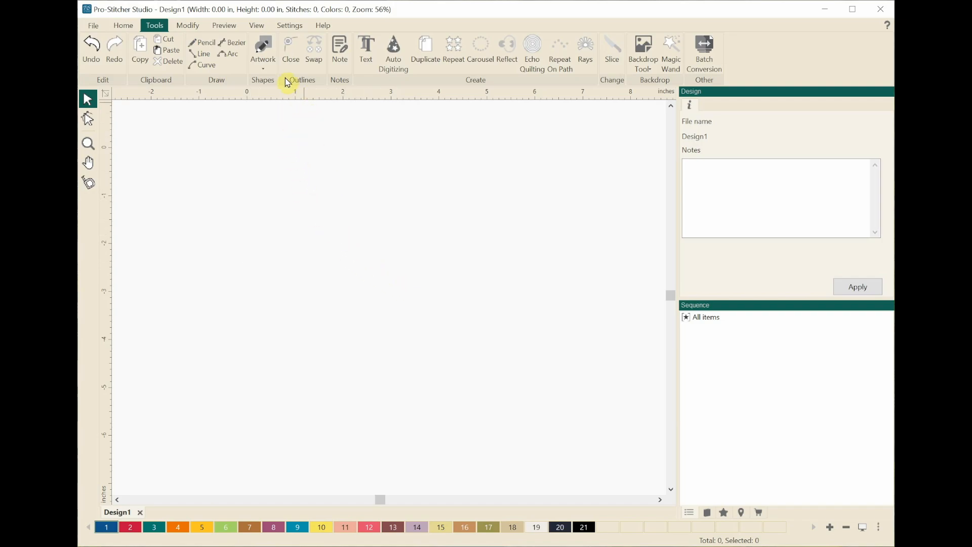
# - Draw a triangle artwork shape about 5.55 in wide and 5.85 in high on the empty canvas
pyautogui.click(267, 60)
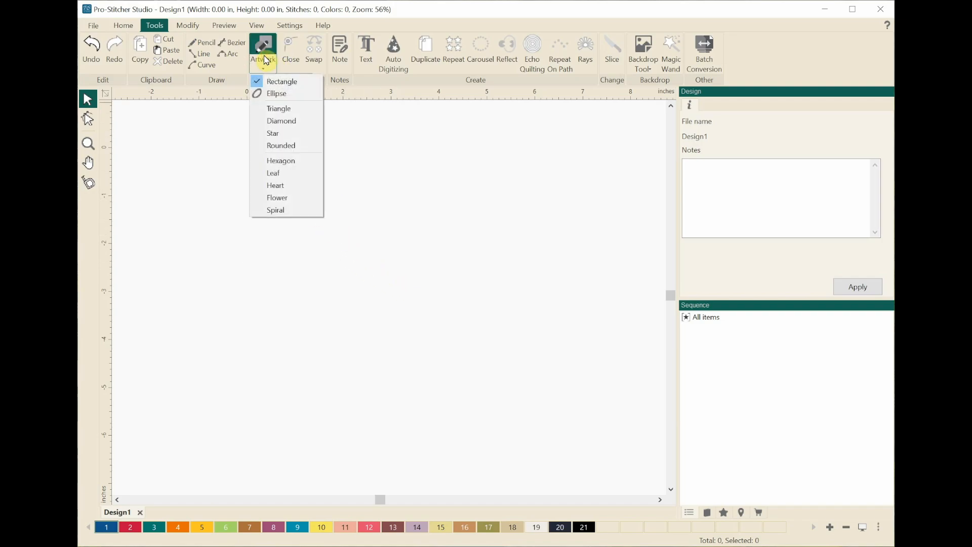
pyautogui.click(267, 109)
pyautogui.moveTo(274, 162); pyautogui.dragTo(540, 439)
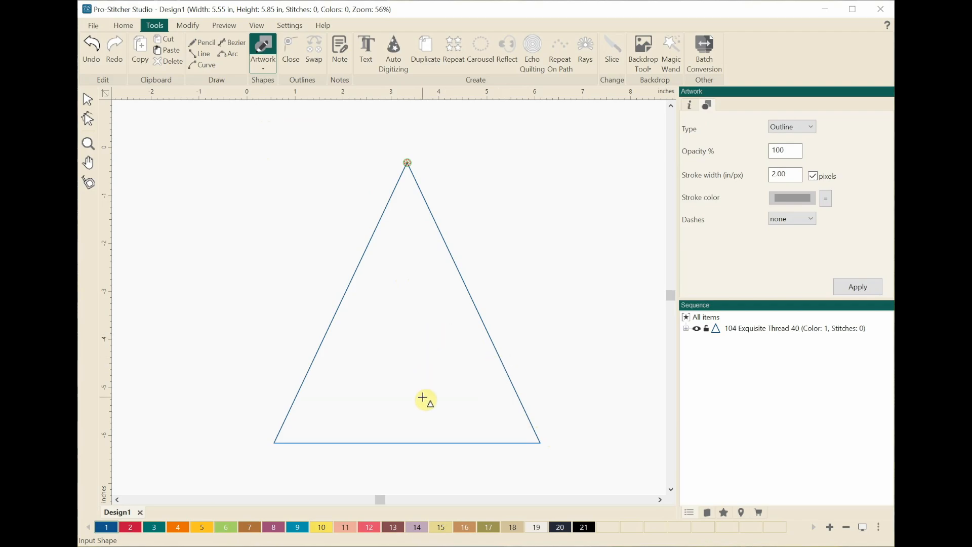
pyautogui.click(88, 104)
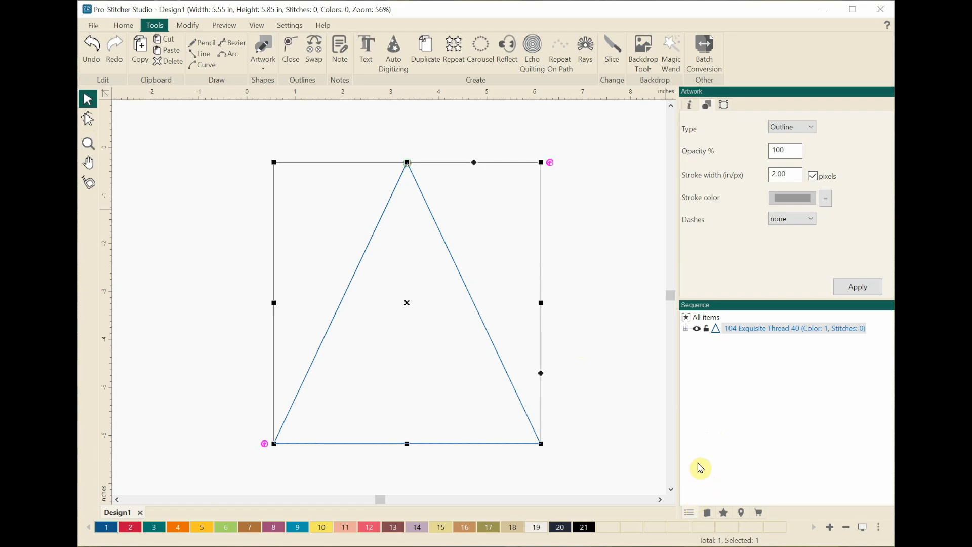
# - Apply the Grid fill effect to the triangle and set its density to 22 mm
pyautogui.moveTo(721, 340)
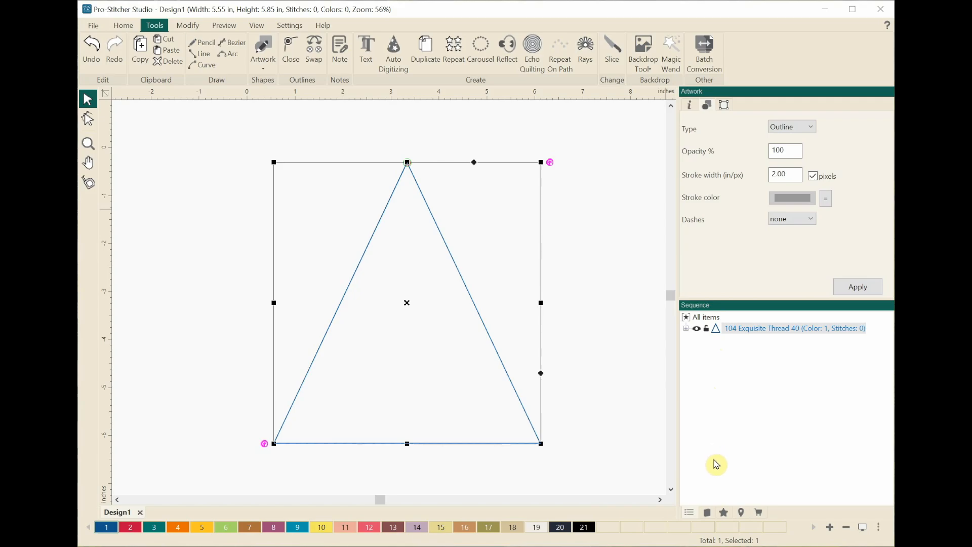
pyautogui.click(724, 515)
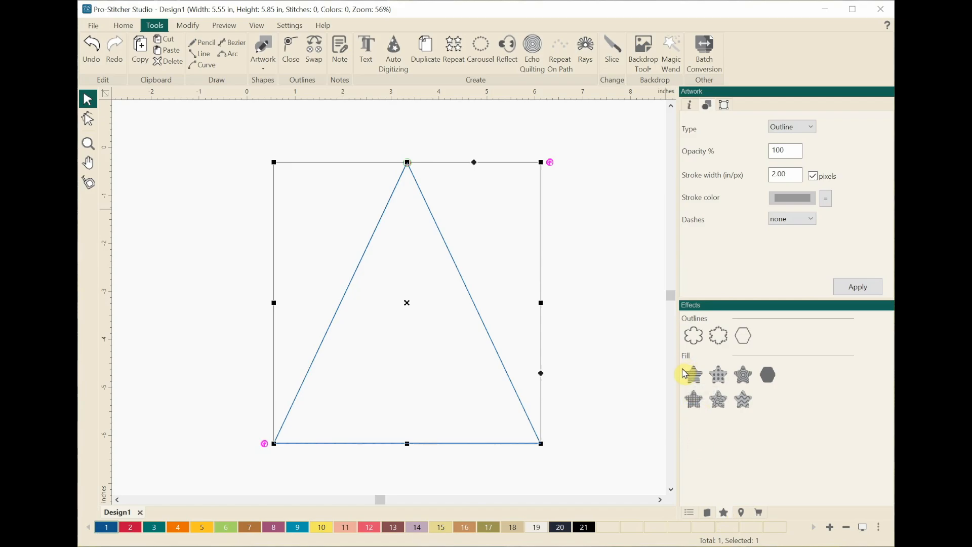
pyautogui.click(694, 407)
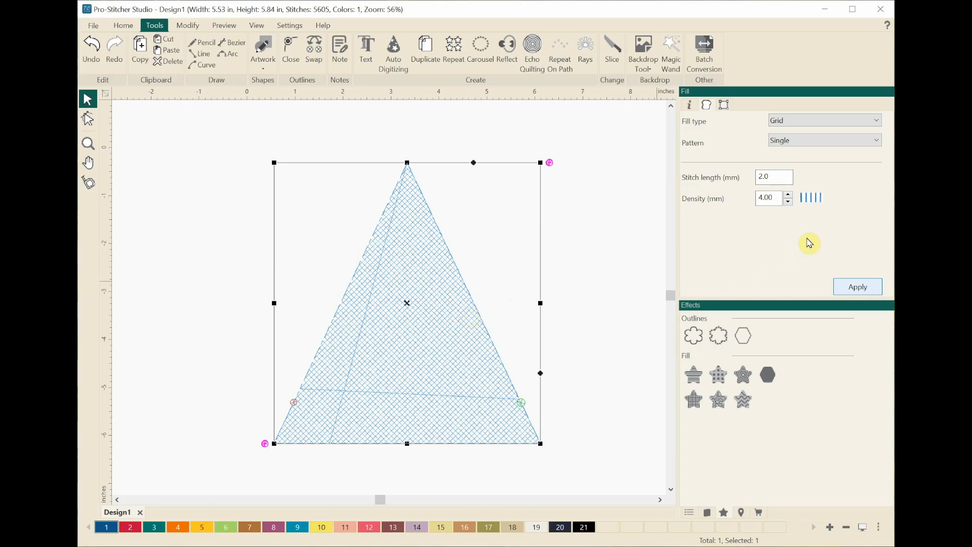
pyautogui.moveTo(778, 198); pyautogui.dragTo(749, 199)
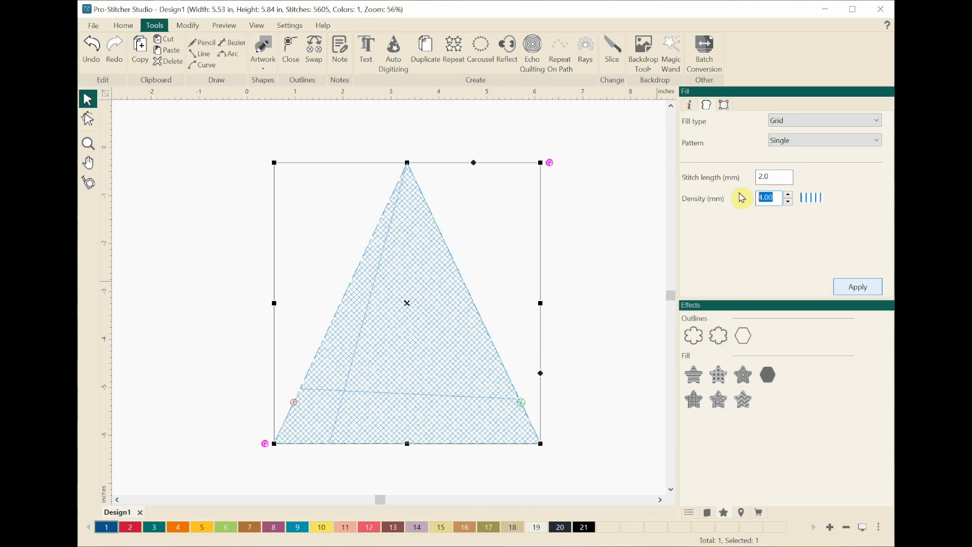
pyautogui.write('22')
pyautogui.click(845, 288)
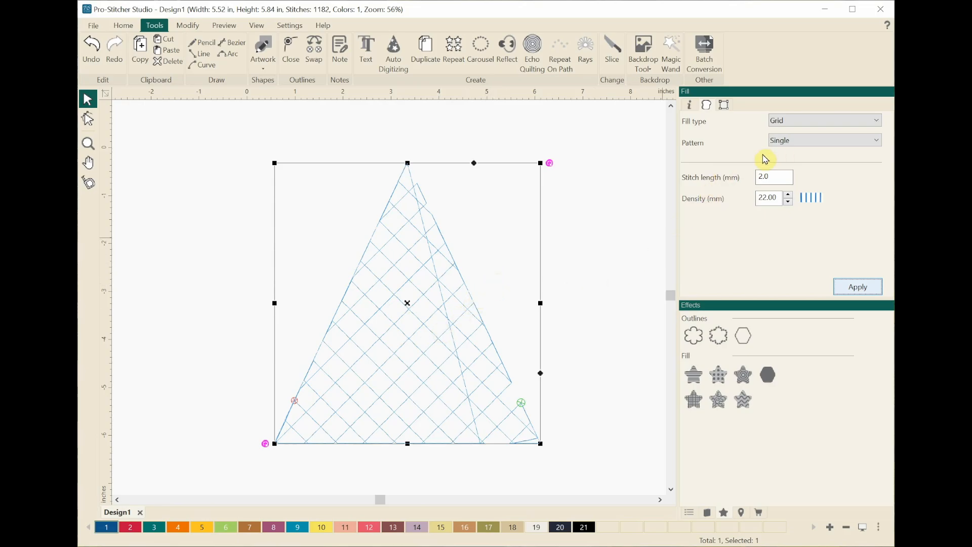
# - Set the triangle's grid fill pattern to Double and inspect the stitch lines up close
pyautogui.click(813, 150)
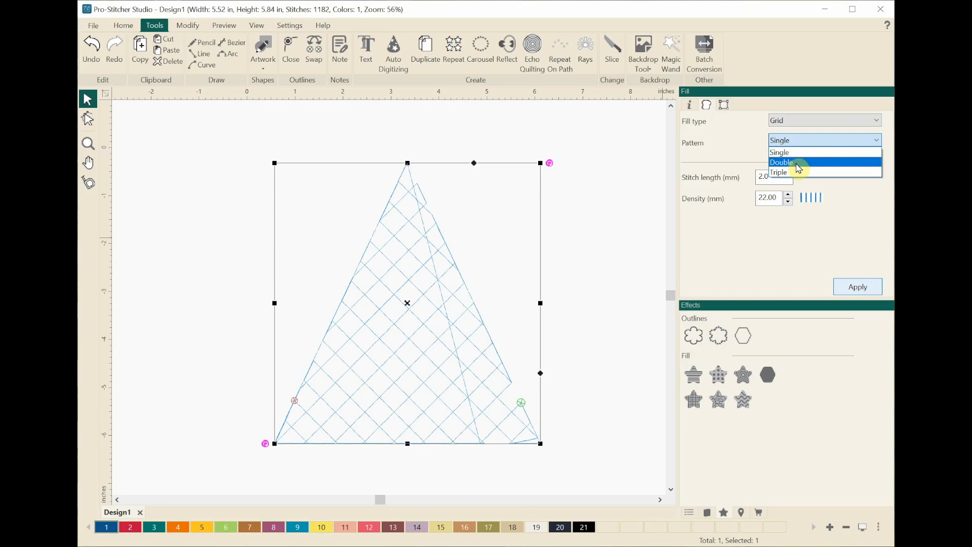
pyautogui.click(799, 167)
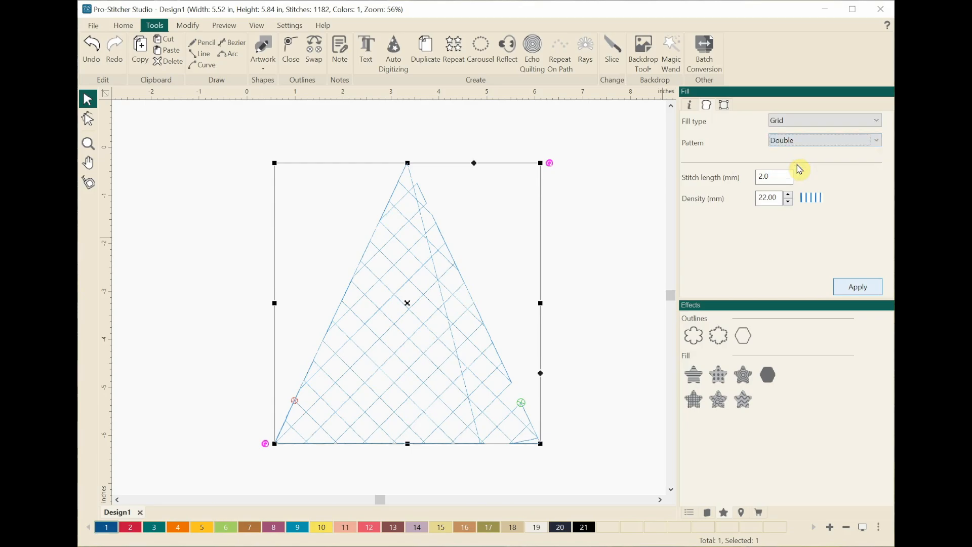
pyautogui.click(847, 288)
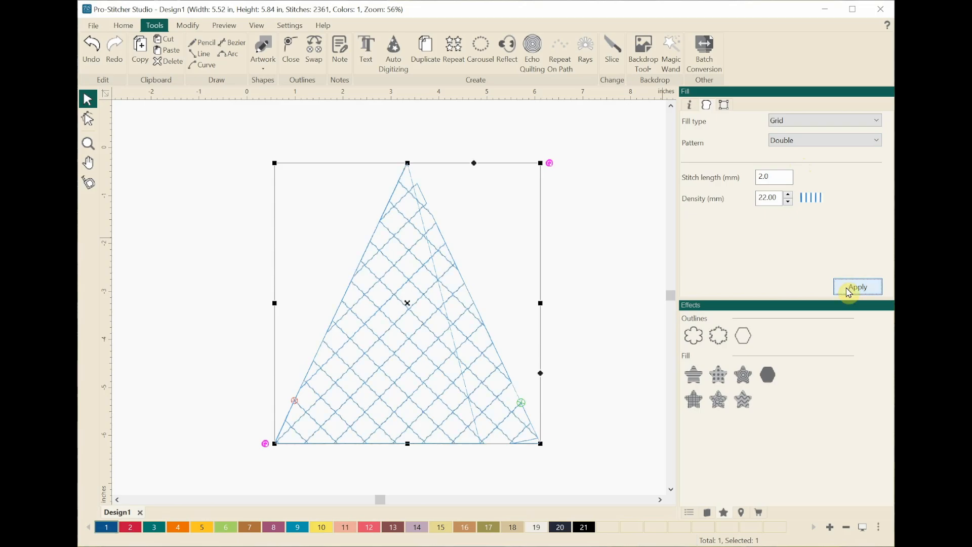
pyautogui.scroll(4, 498, 259)
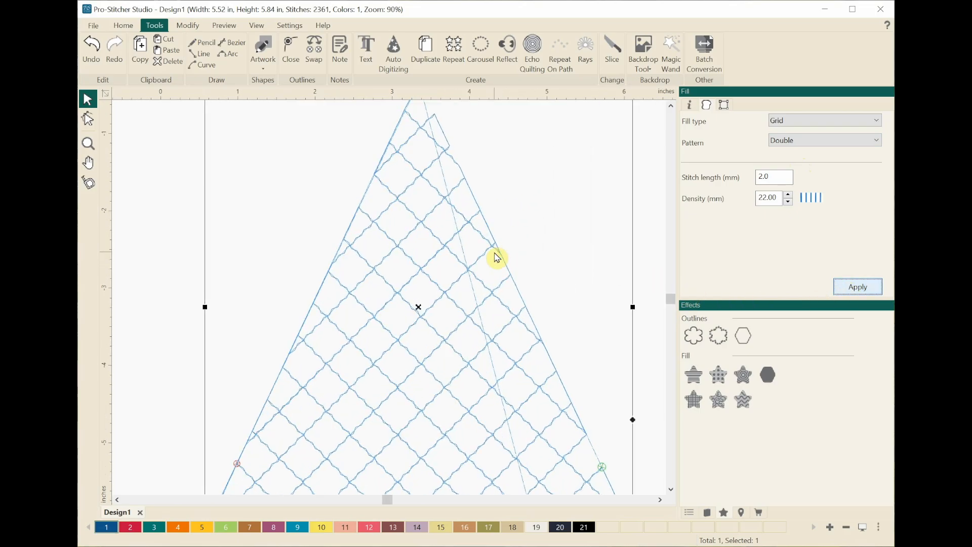
pyautogui.scroll(3, 497, 258)
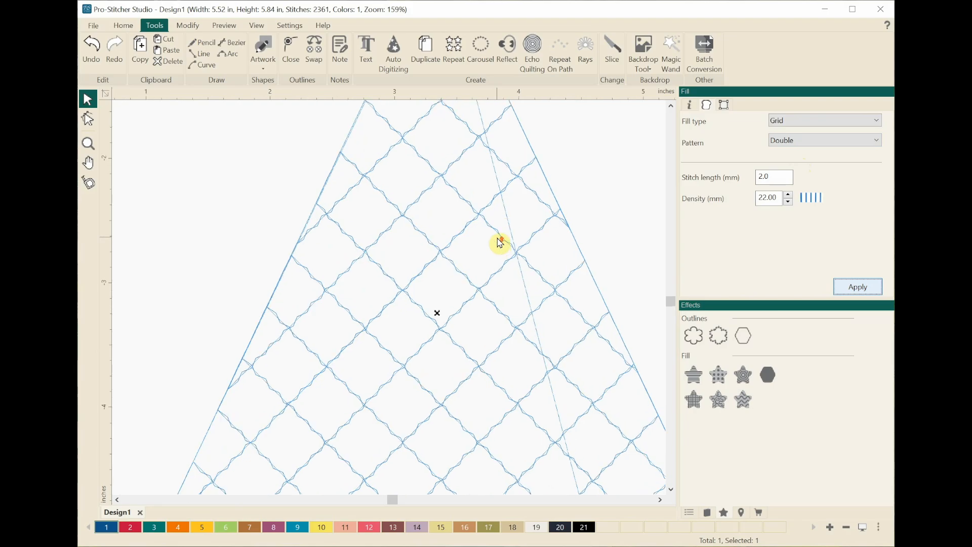
pyautogui.scroll(1, 500, 243)
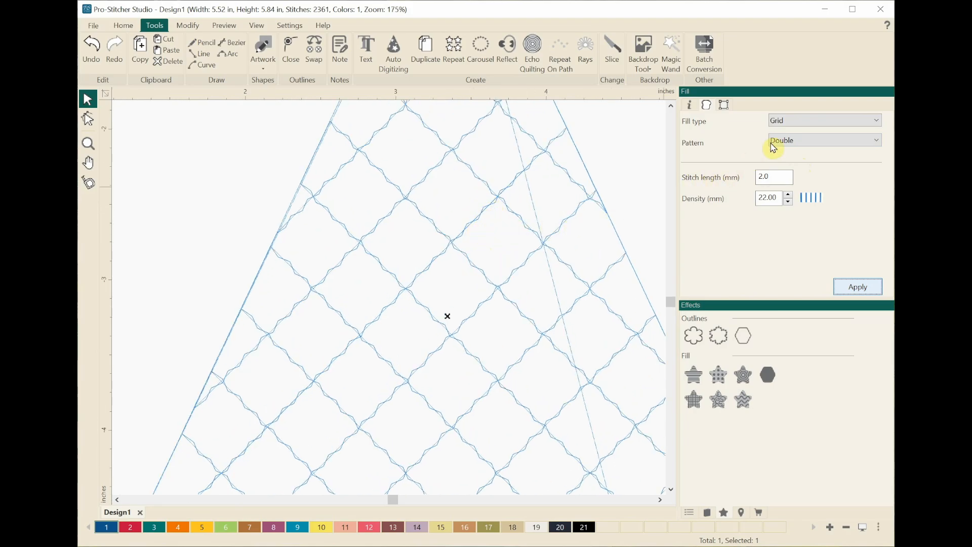
# - Set the triangle's grid fill pattern to Triple and inspect the resulting stitches
pyautogui.click(806, 147)
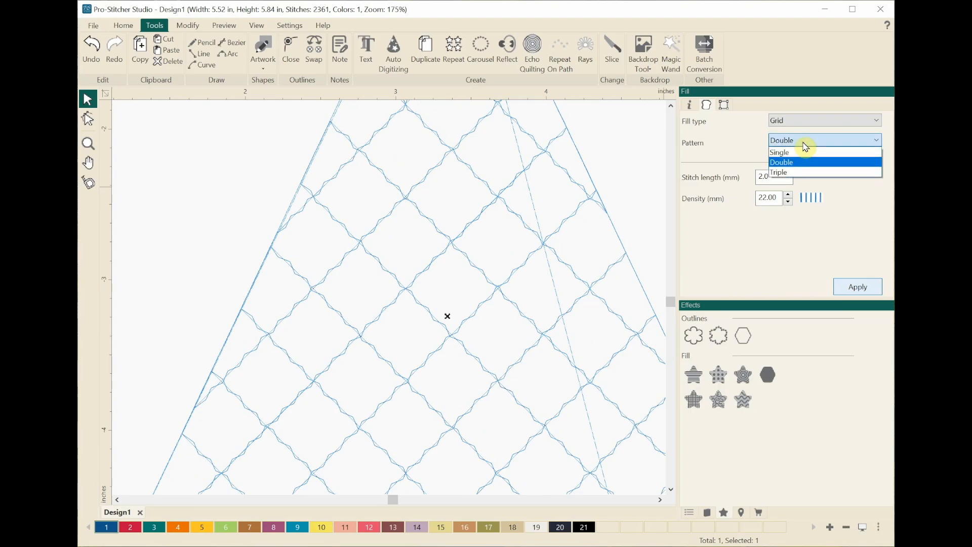
pyautogui.click(804, 174)
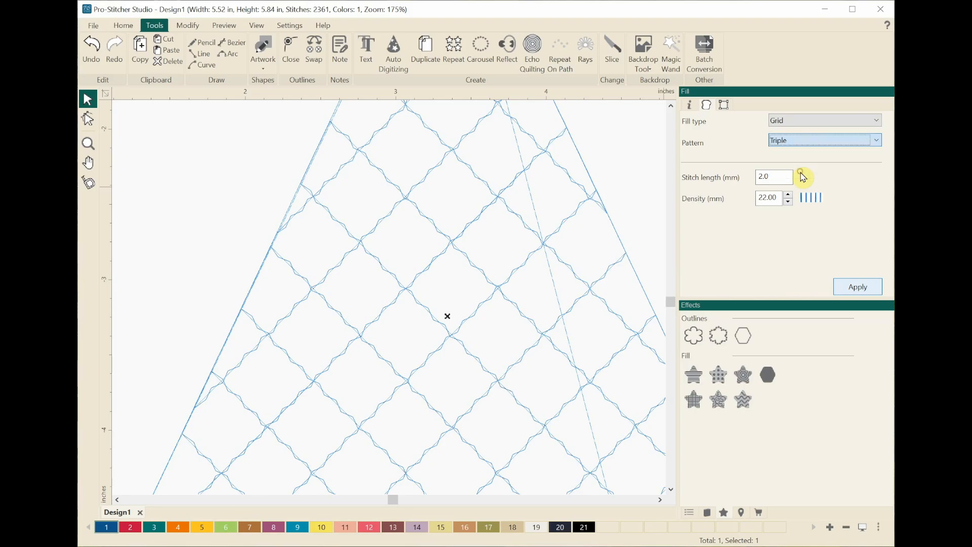
pyautogui.click(843, 284)
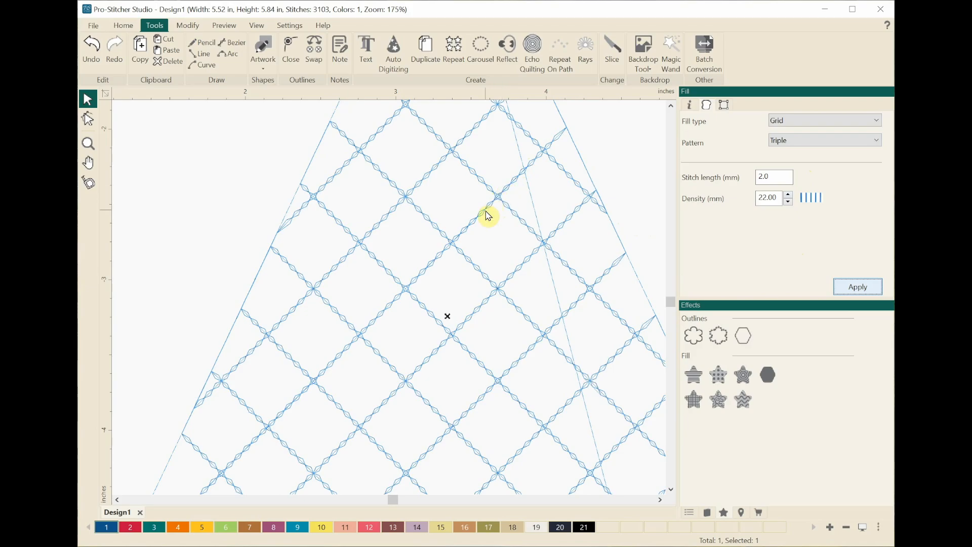
pyautogui.scroll(-2, 481, 213)
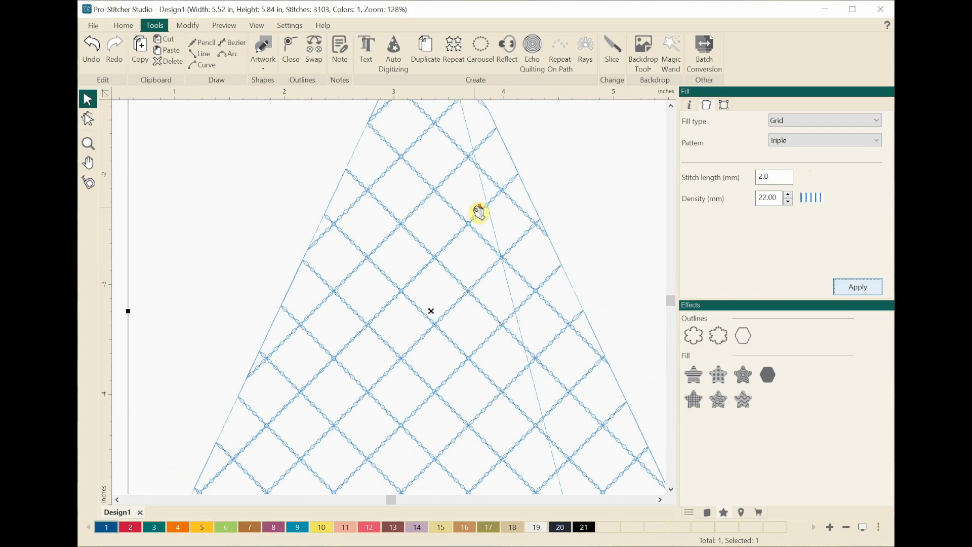
pyautogui.scroll(-3, 479, 212)
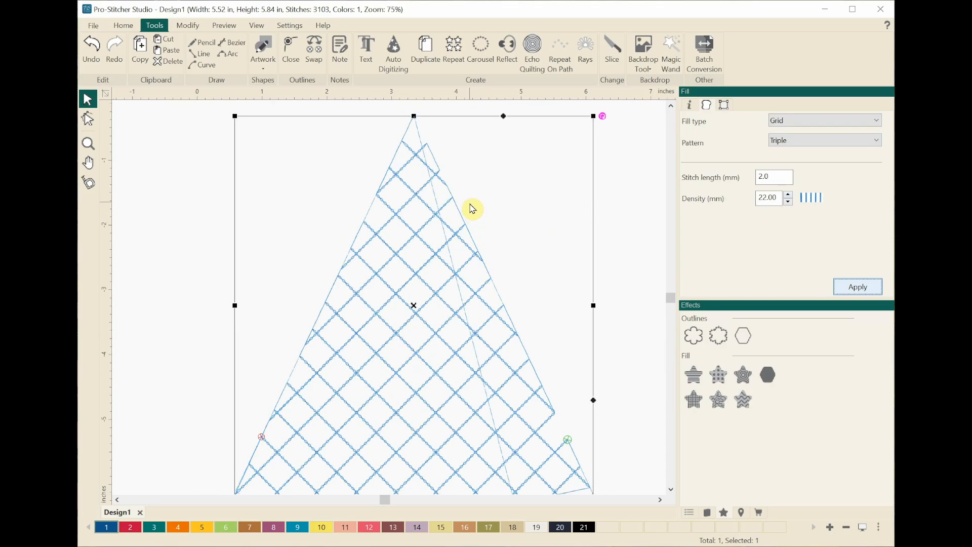
pyautogui.scroll(-1, 473, 208)
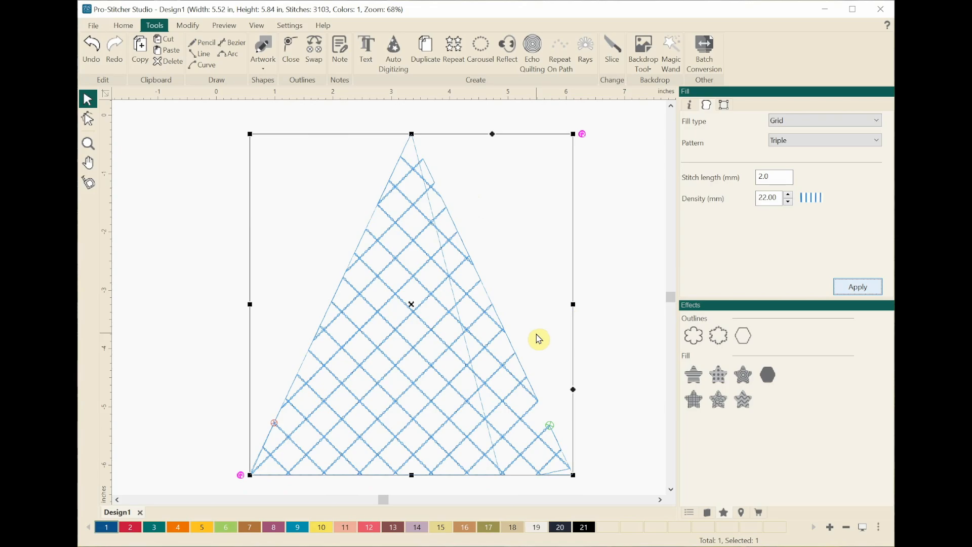
# - Change the triangle's fill to Stippling and play its stitchout simulation before returning to editing
pyautogui.click(718, 401)
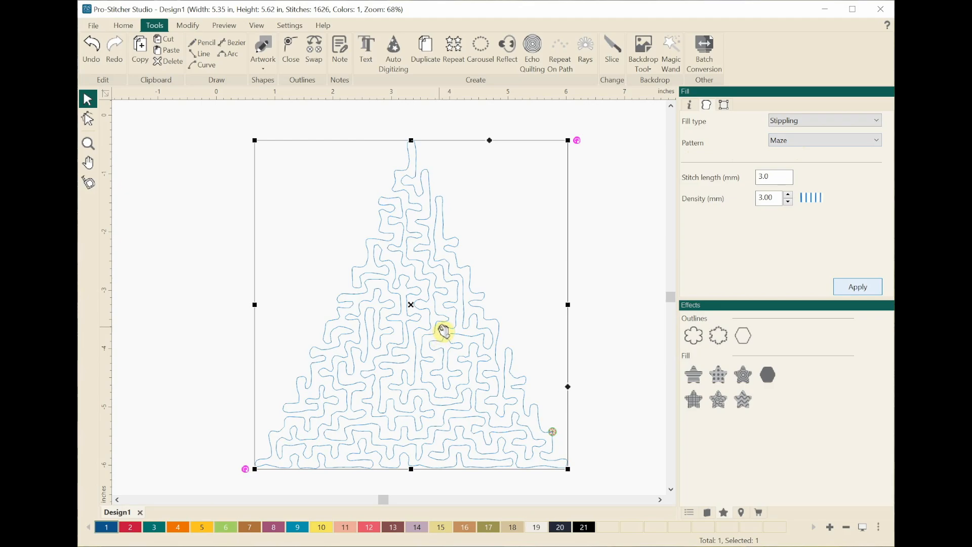
pyautogui.click(842, 290)
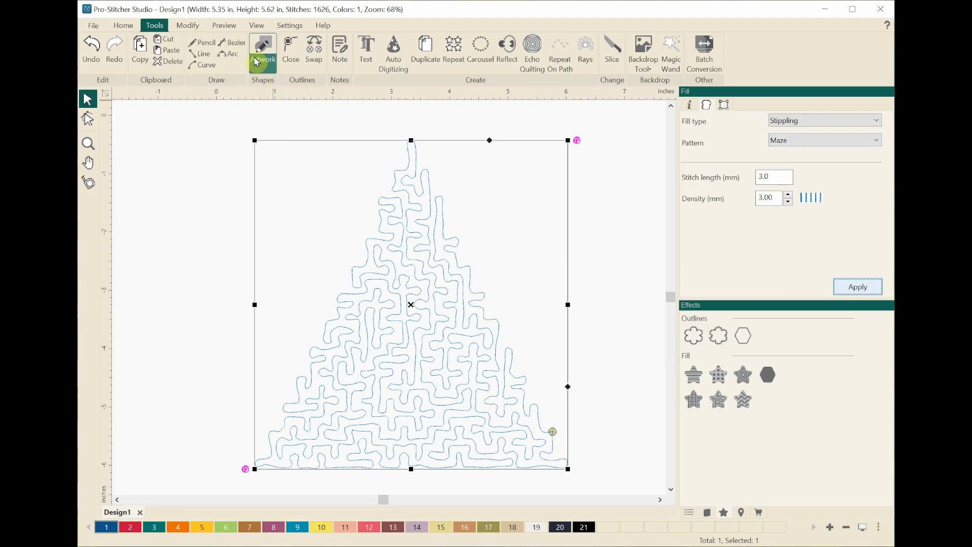
pyautogui.click(225, 26)
pyautogui.click(201, 48)
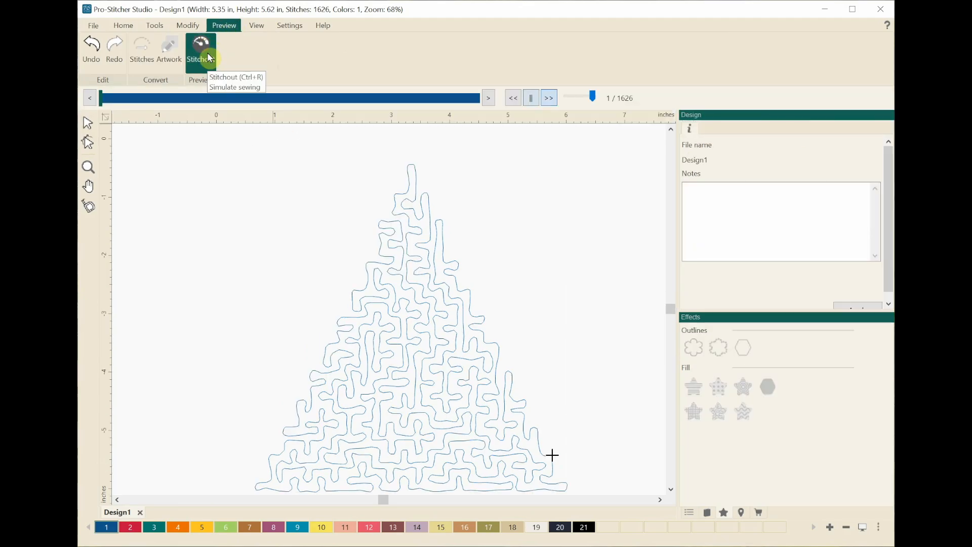
pyautogui.click(548, 100)
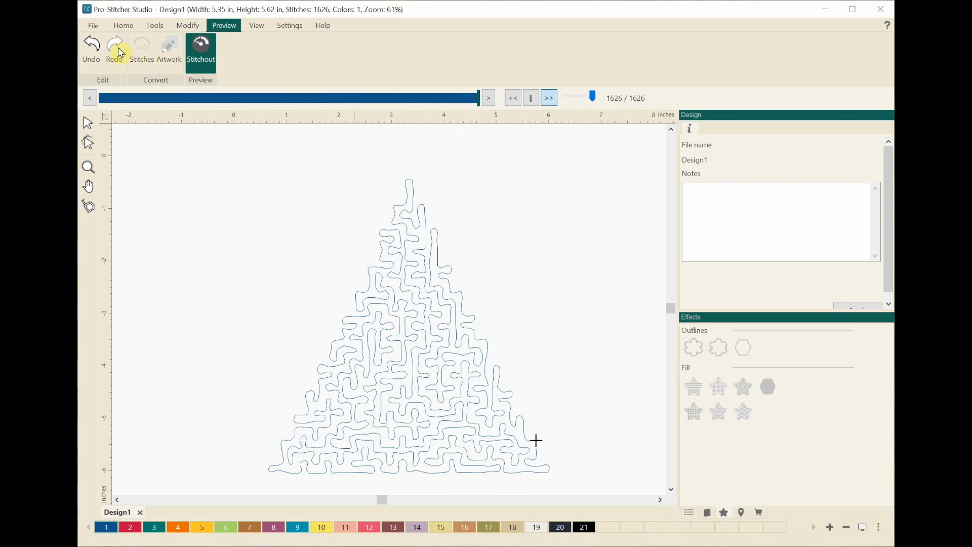
pyautogui.click(153, 27)
pyautogui.click(87, 123)
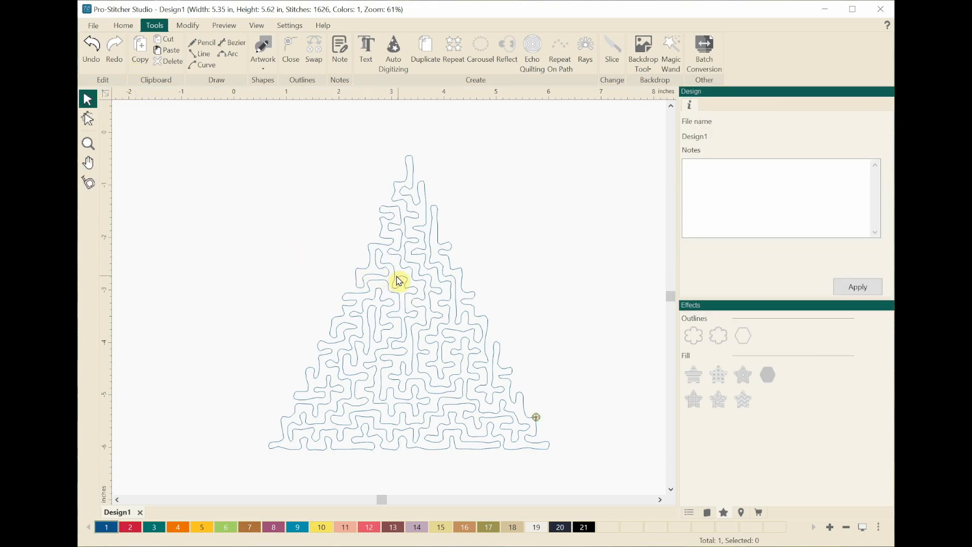
# - Set the triangle's stippling pattern to Hilbert
pyautogui.click(404, 281)
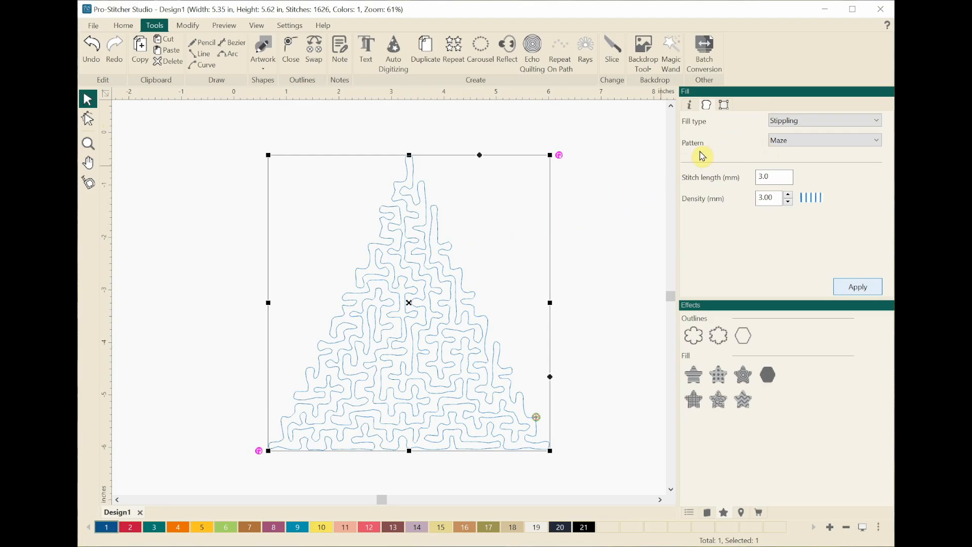
pyautogui.click(811, 143)
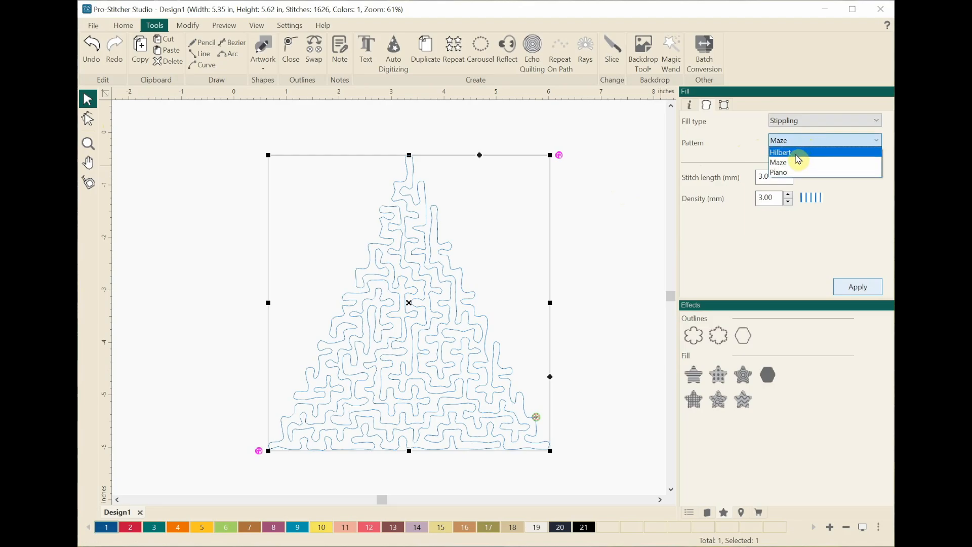
pyautogui.click(796, 154)
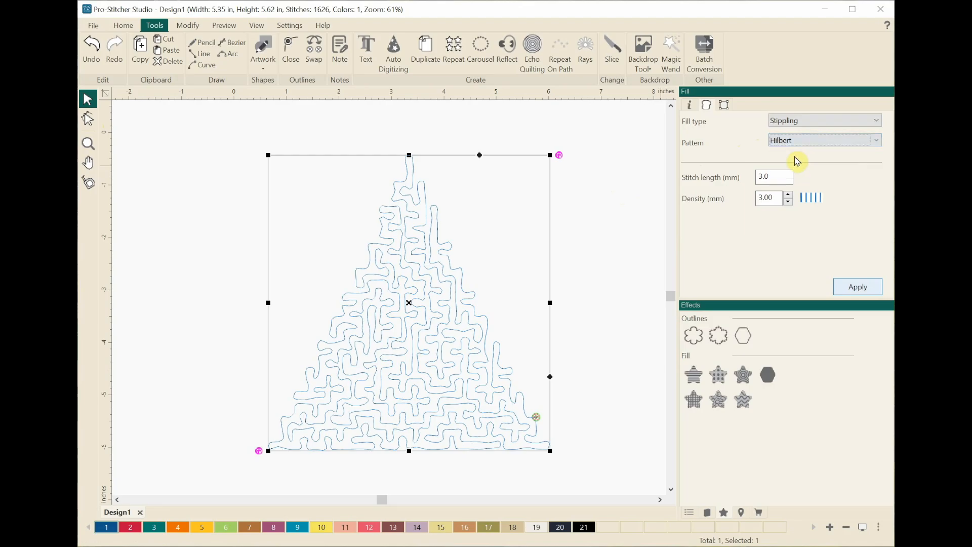
pyautogui.click(845, 287)
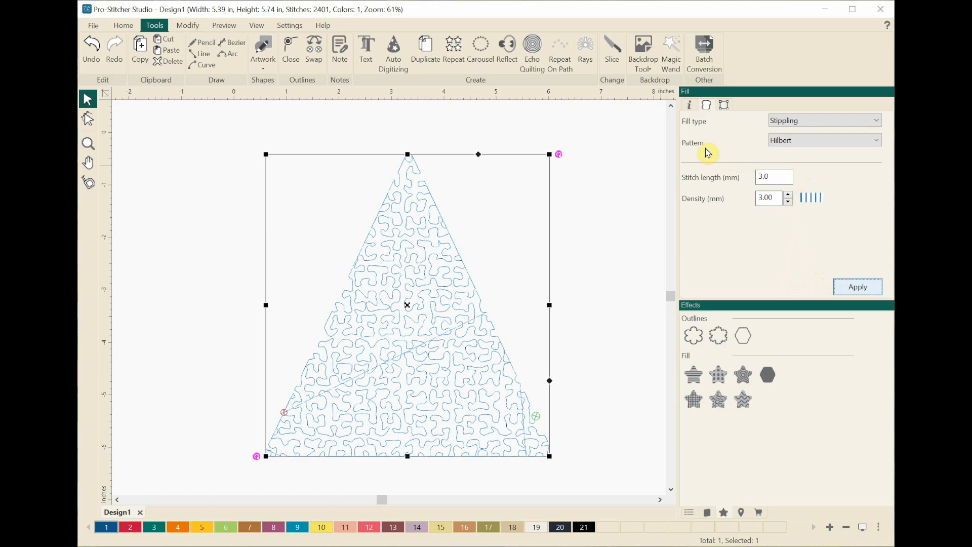
# - Set the triangle's stippling pattern to Piano and inspect the stitches up close
pyautogui.click(811, 146)
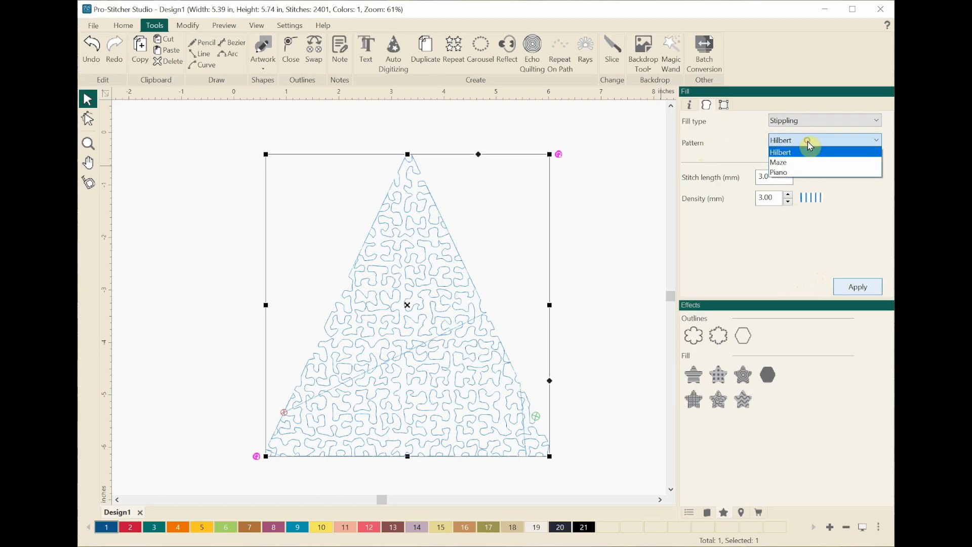
pyautogui.click(793, 173)
pyautogui.click(844, 288)
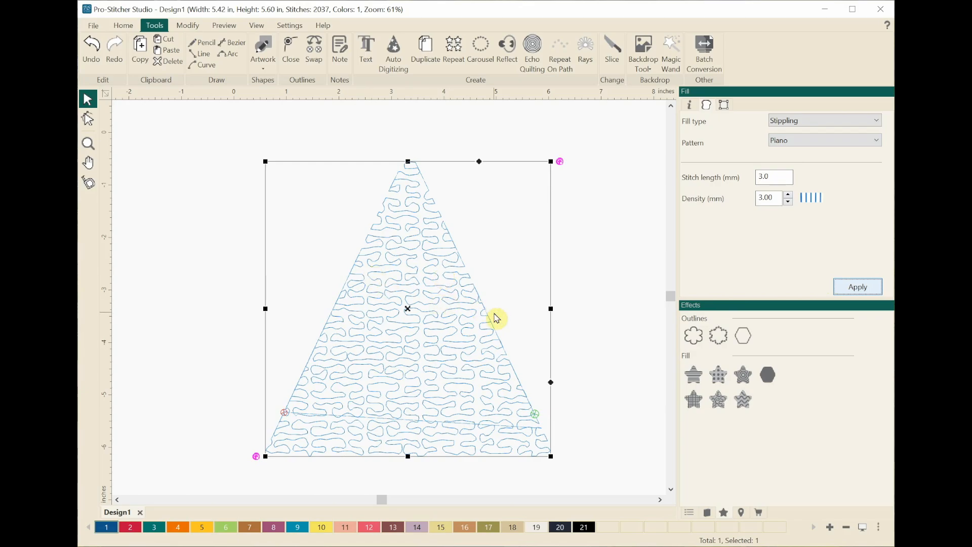
pyautogui.scroll(4, 453, 305)
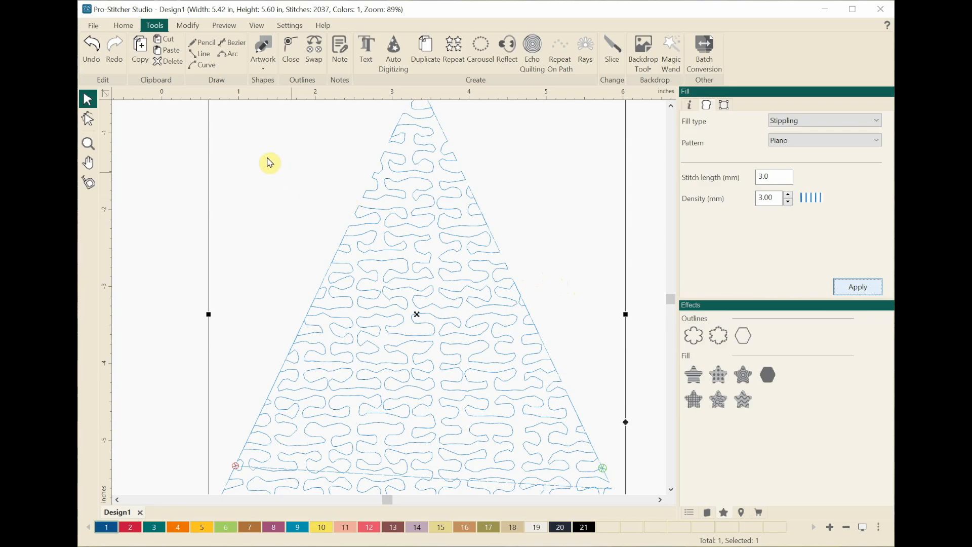
# - Delete the filled triangle and draw a heart artwork shape about 3.29 in wide and 3.07 in high
pyautogui.click(168, 61)
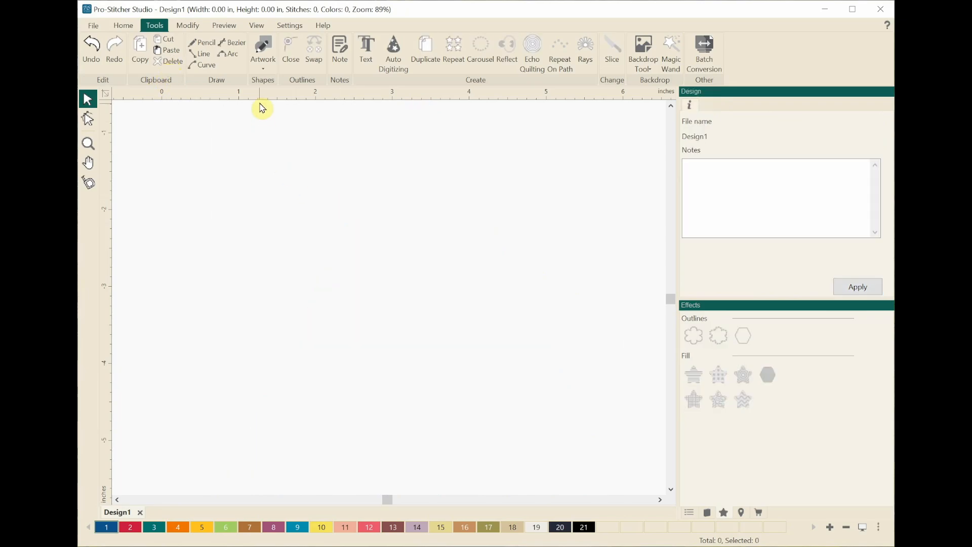
pyautogui.click(264, 70)
pyautogui.click(264, 70)
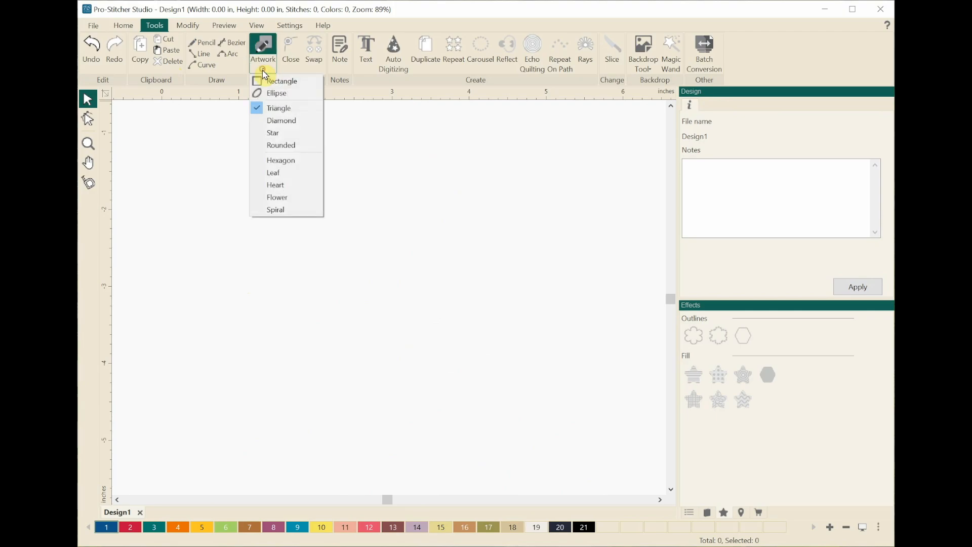
pyautogui.click(278, 187)
pyautogui.moveTo(273, 182); pyautogui.dragTo(529, 421)
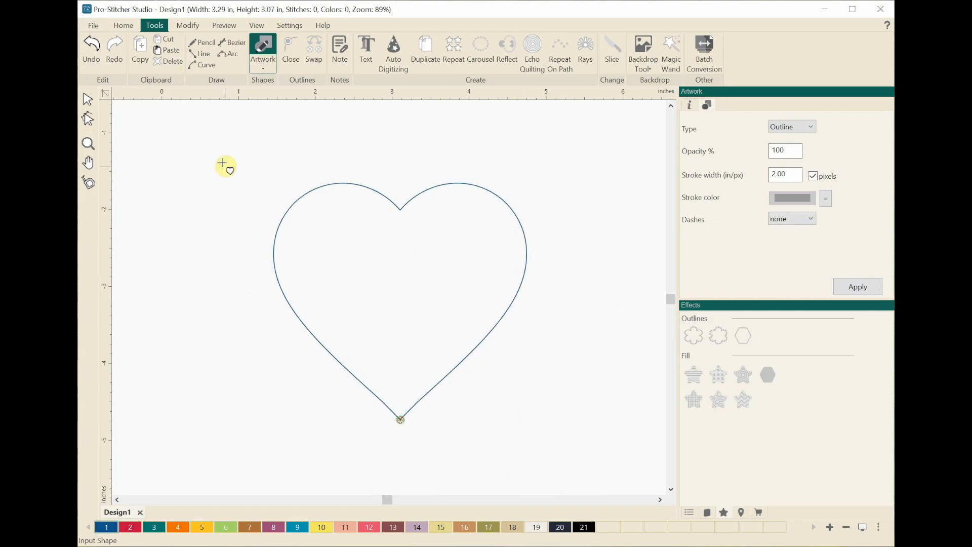
# - Apply the Wave fill effect to the heart and set its density to 8 mm
pyautogui.click(88, 100)
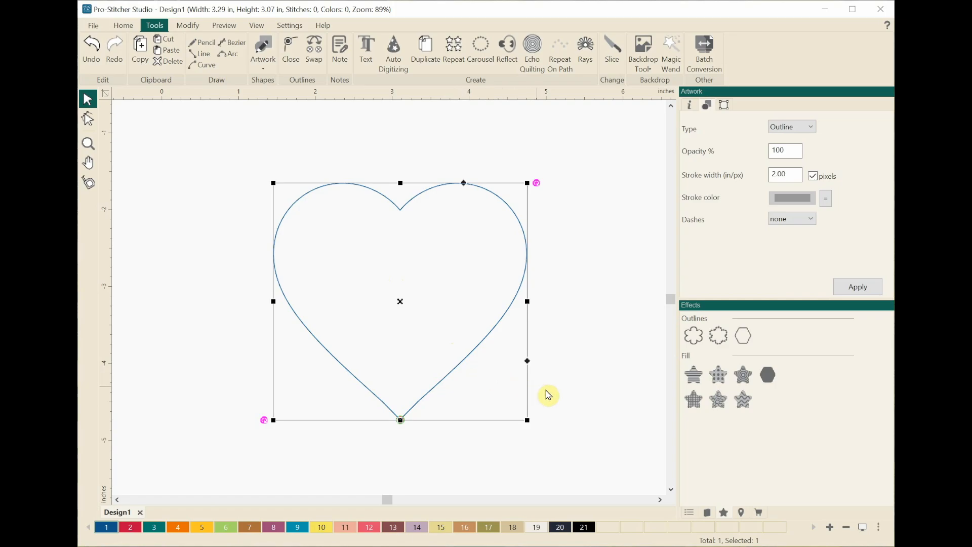
pyautogui.click(747, 407)
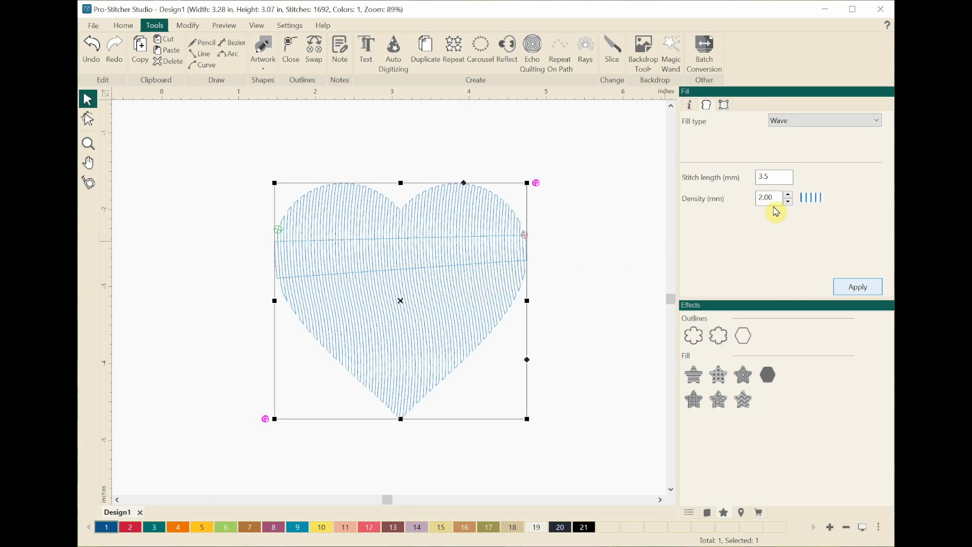
pyautogui.moveTo(773, 198); pyautogui.dragTo(755, 199)
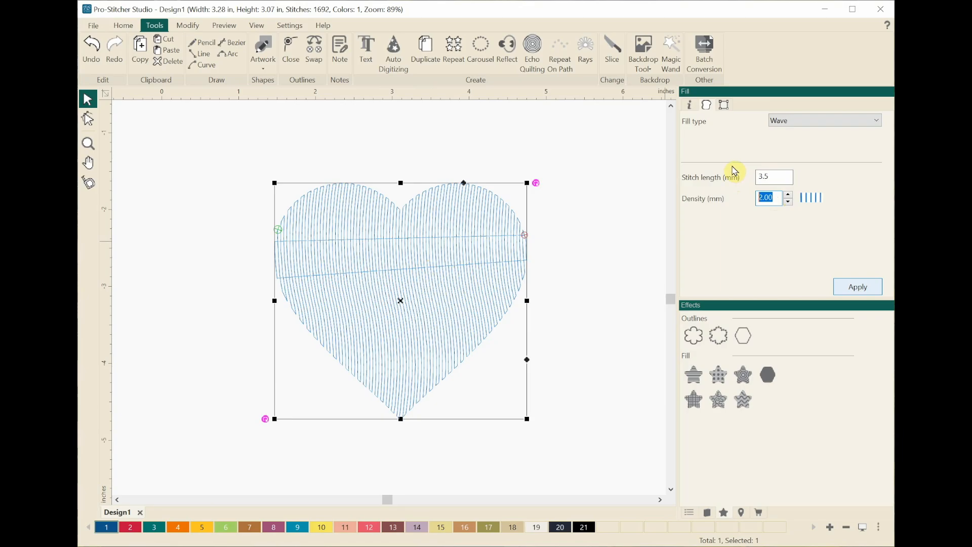
pyautogui.write('8')
pyautogui.click(853, 288)
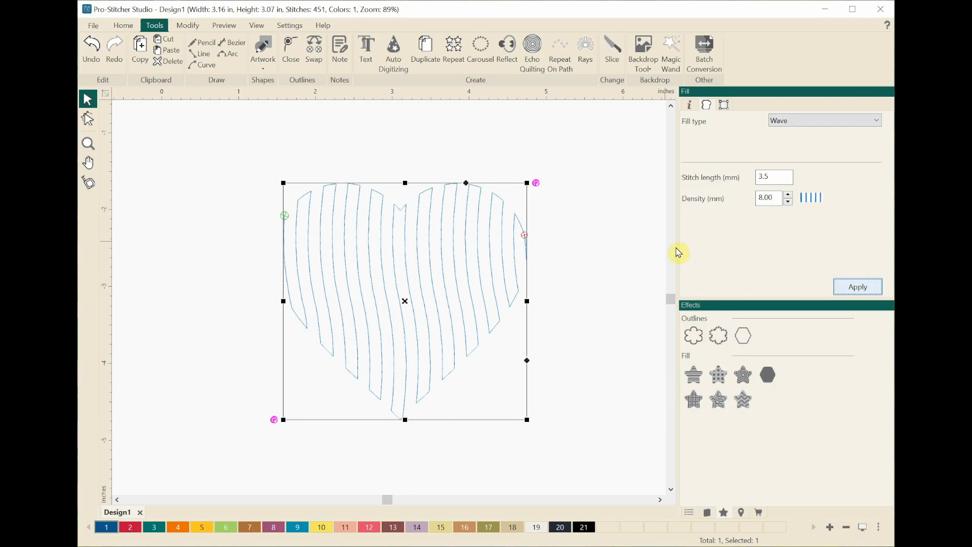
pyautogui.click(564, 235)
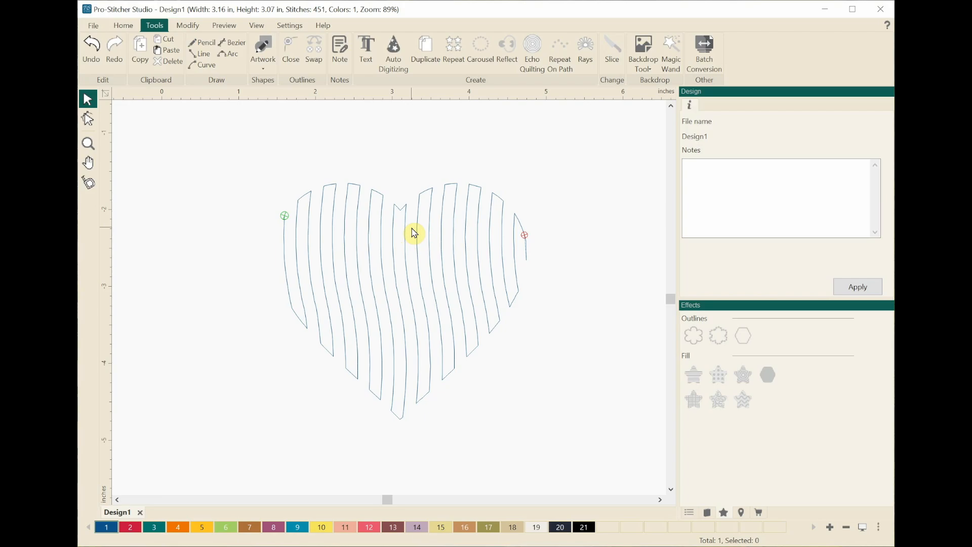
# - Delete the filled heart and draw a rectangle artwork shape about 4.17 in wide and 2.67 in high
pyautogui.click(333, 213)
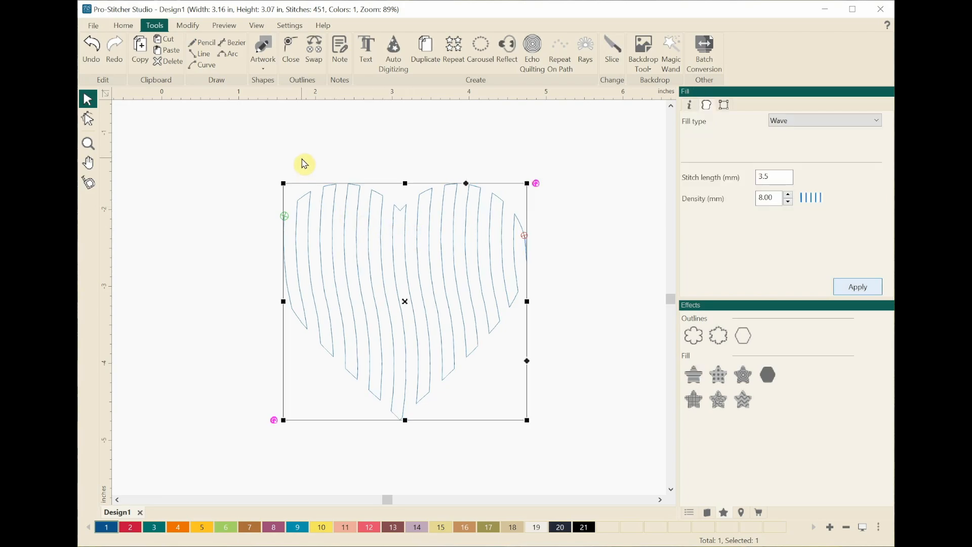
pyautogui.click(168, 63)
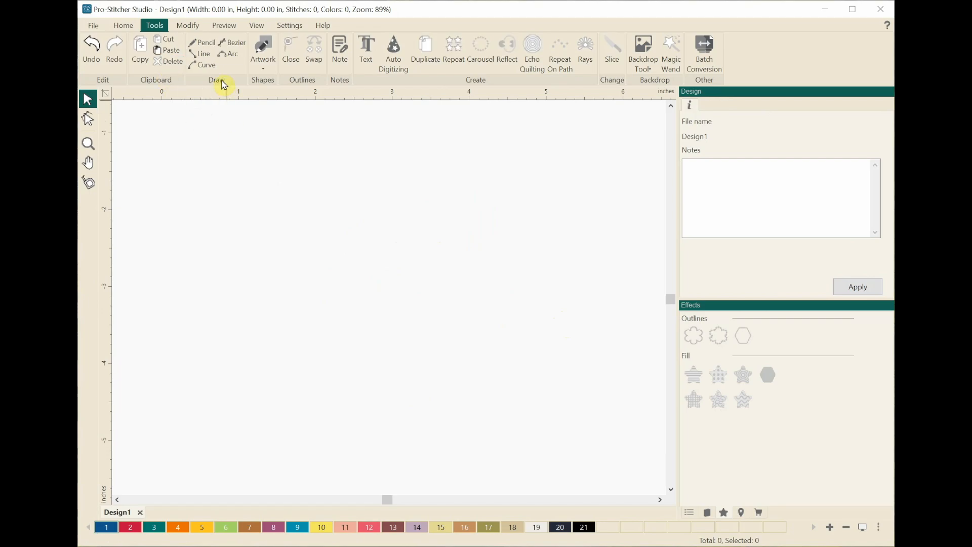
pyautogui.click(262, 64)
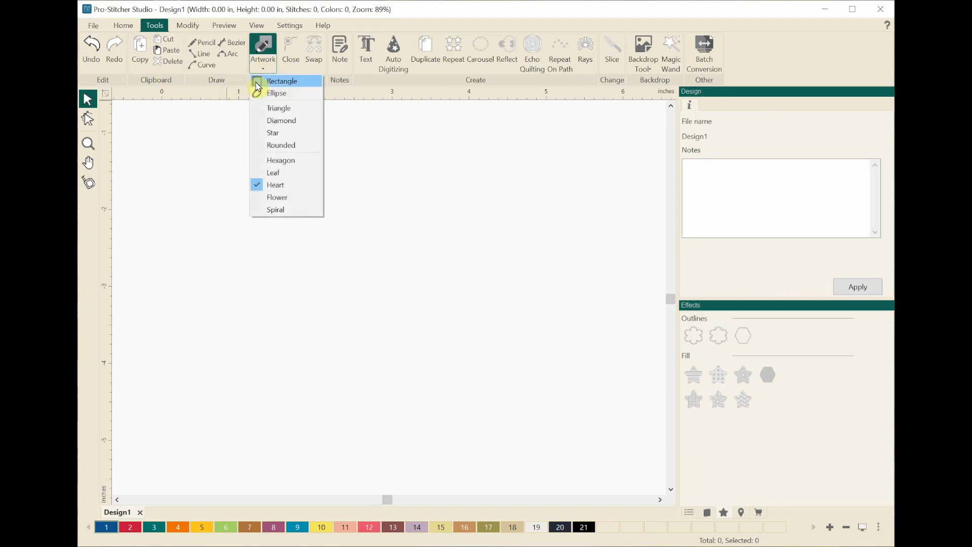
pyautogui.click(271, 81)
pyautogui.moveTo(234, 184); pyautogui.dragTo(554, 389)
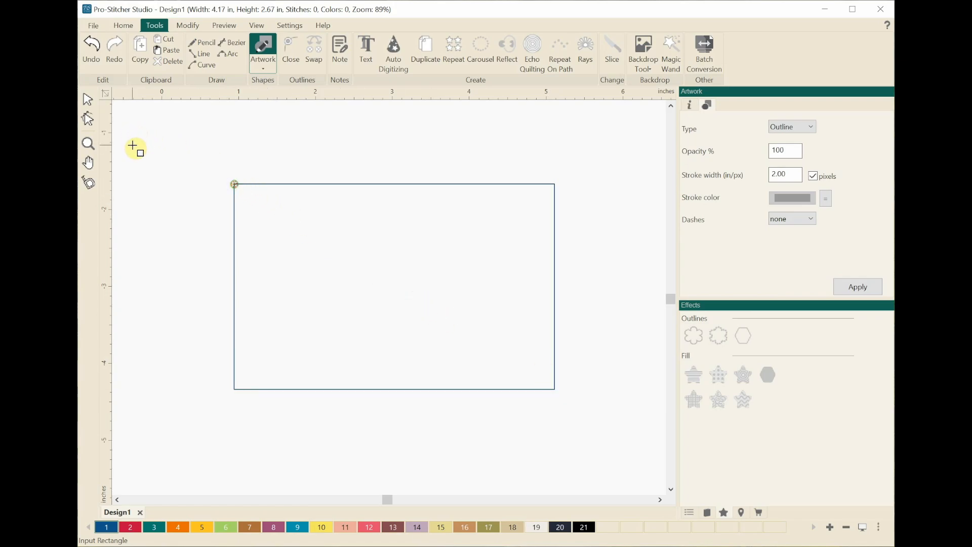
# - Apply the Shape fill effect to the rectangle and set its density to 6 mm
pyautogui.click(88, 104)
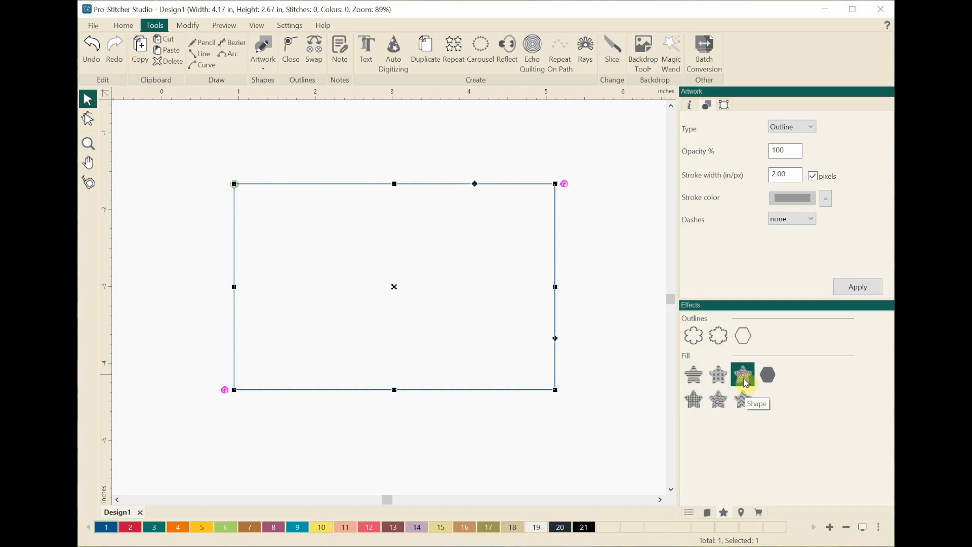
pyautogui.click(745, 380)
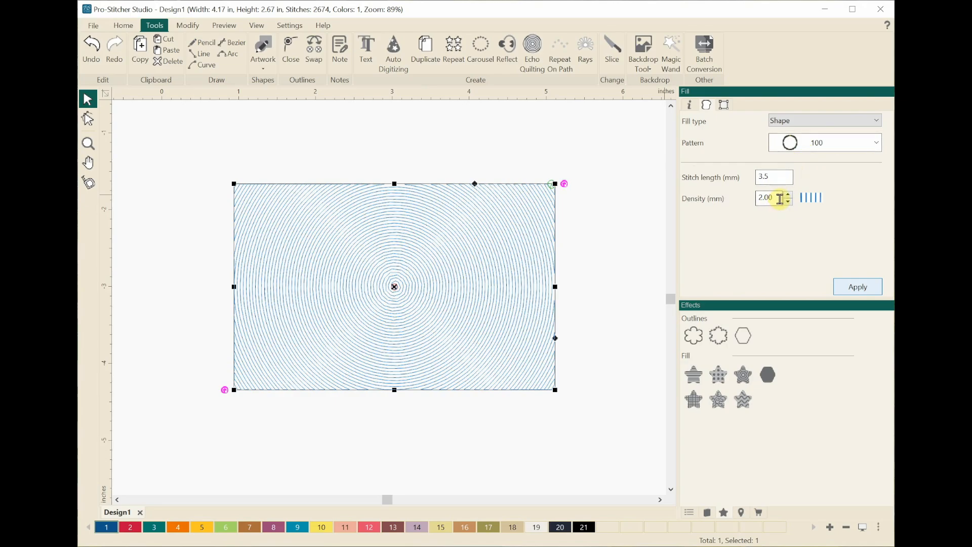
pyautogui.moveTo(781, 199); pyautogui.dragTo(760, 197)
pyautogui.write('6')
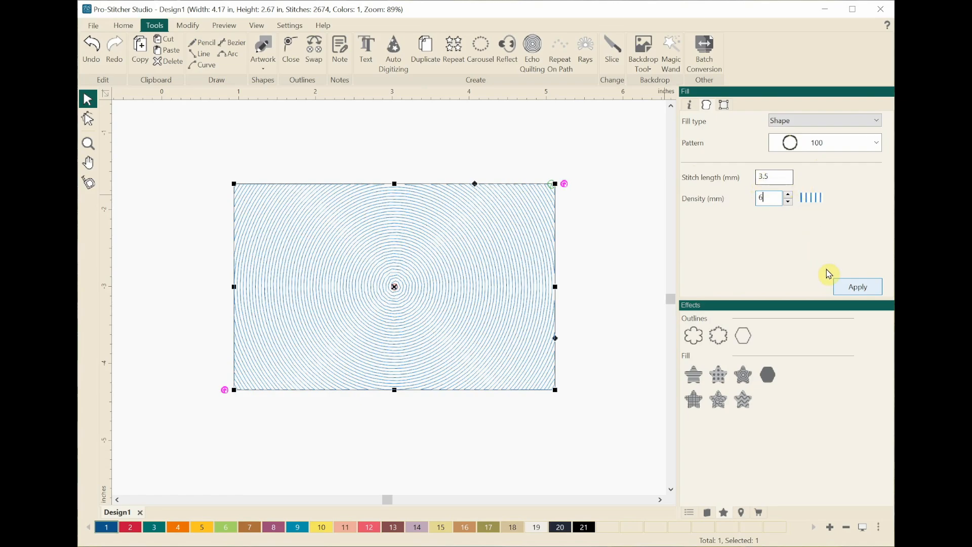
pyautogui.click(852, 287)
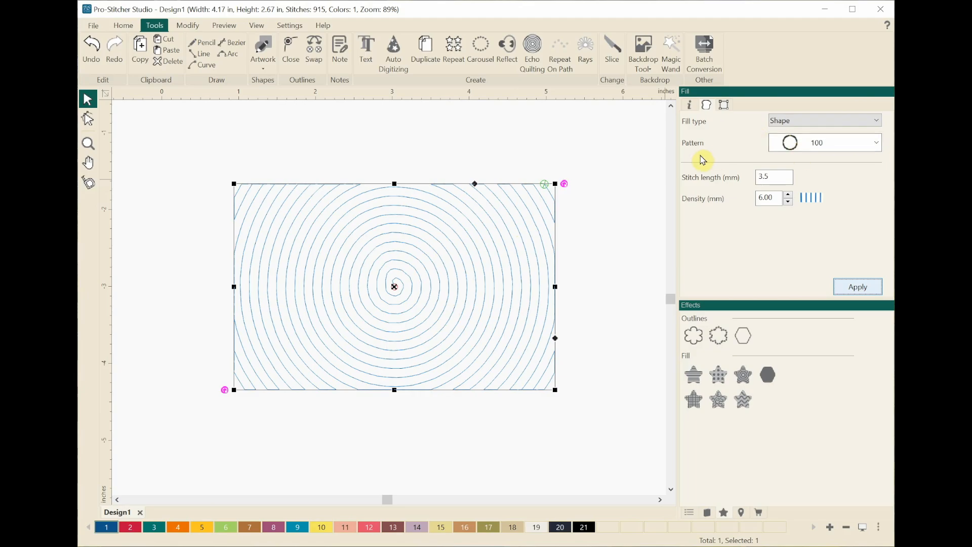
# - Set the rectangle's Shape fill to the diamond pattern 101
pyautogui.click(874, 147)
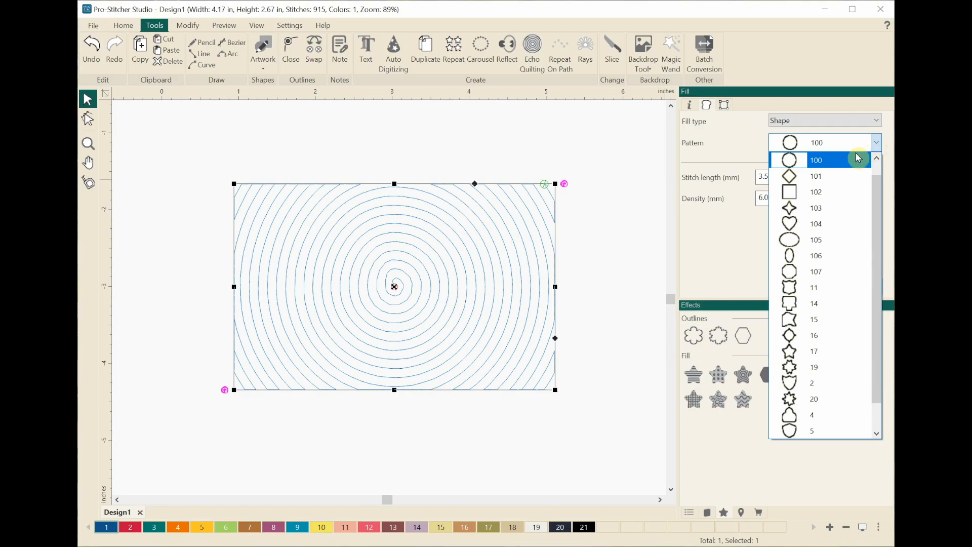
pyautogui.click(837, 177)
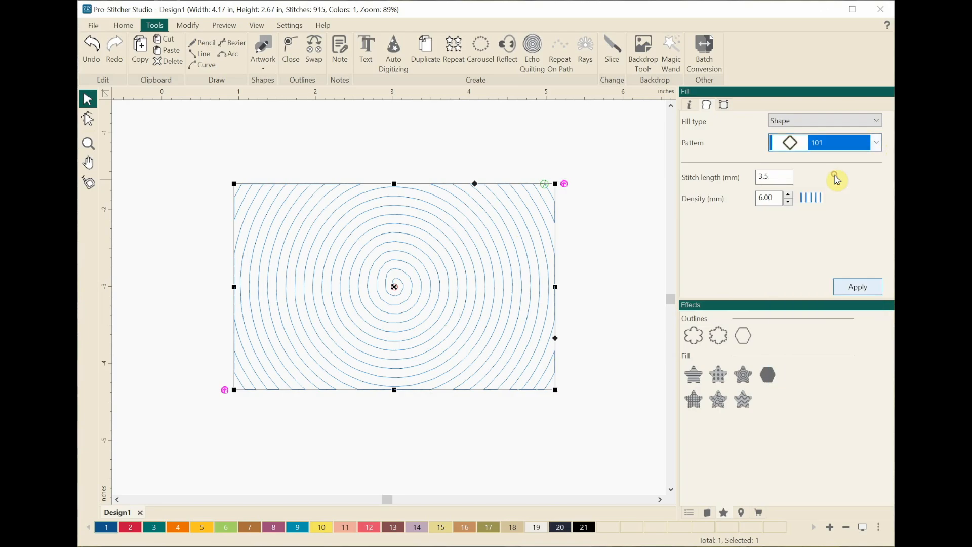
pyautogui.click(847, 292)
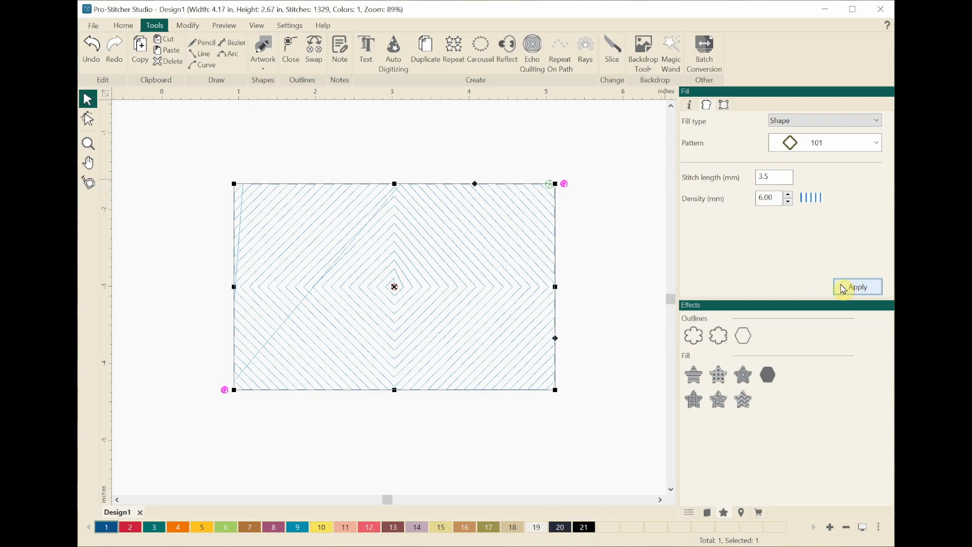
# - Set the rectangle's Shape fill to the heart pattern 104
pyautogui.click(876, 144)
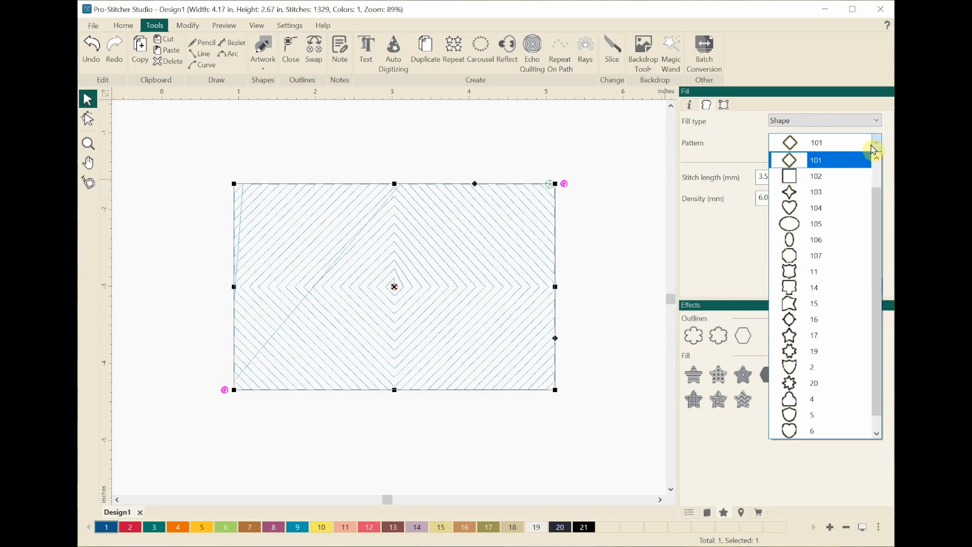
pyautogui.click(827, 208)
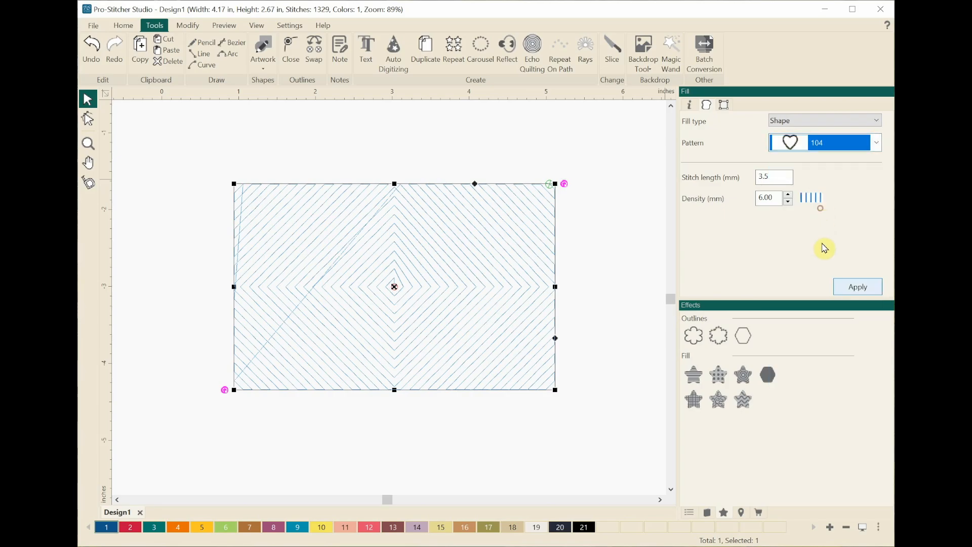
pyautogui.click(844, 287)
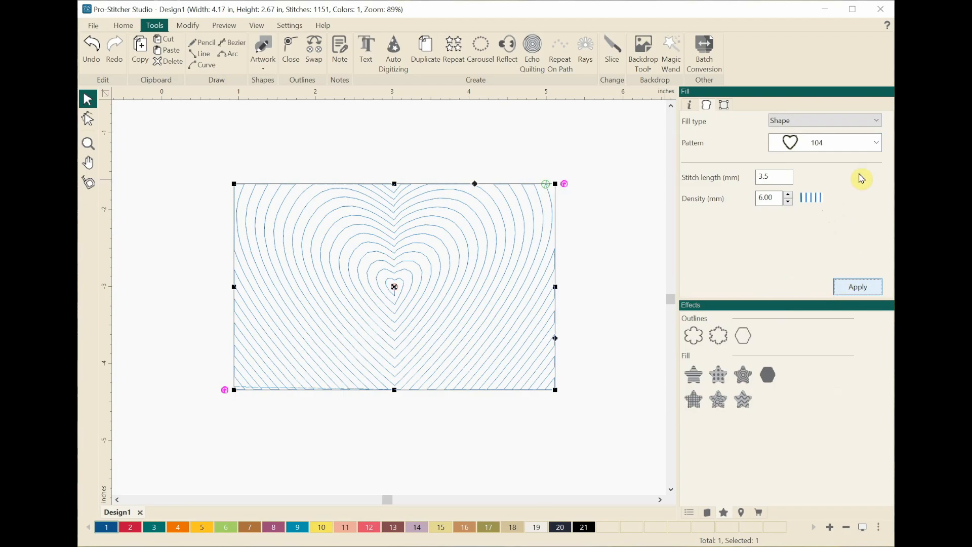
# - Set the rectangle's Shape fill to the four-pointed star pattern 103 and look through the other available patterns
pyautogui.click(876, 143)
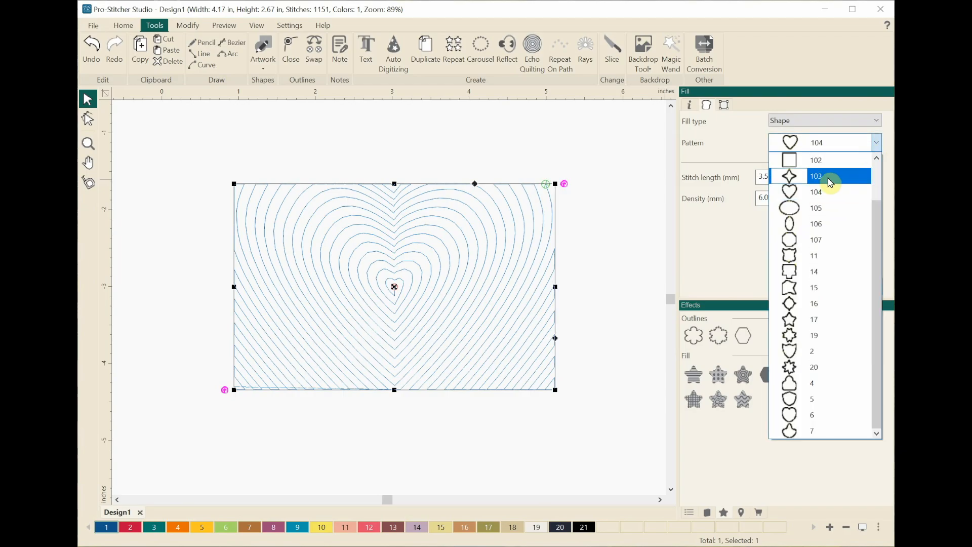
pyautogui.click(829, 178)
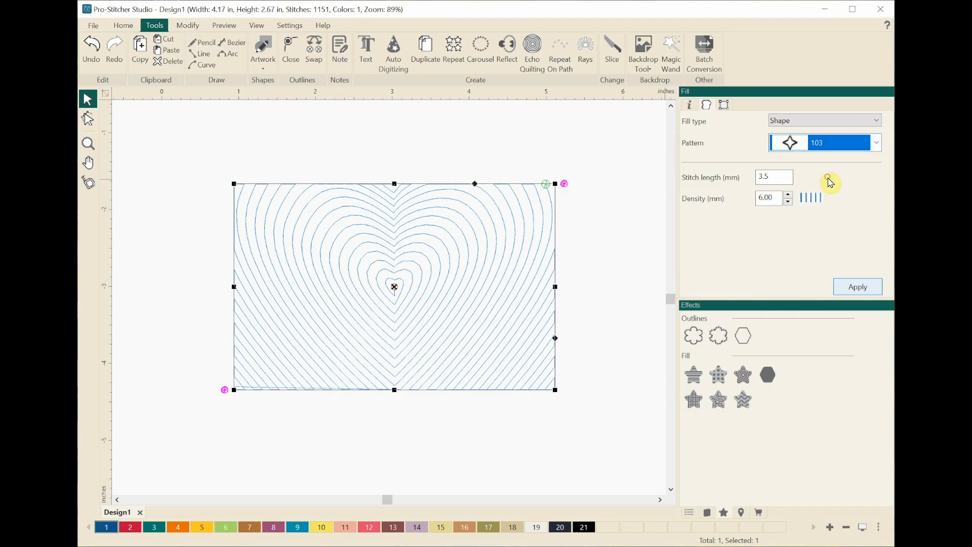
pyautogui.click(844, 282)
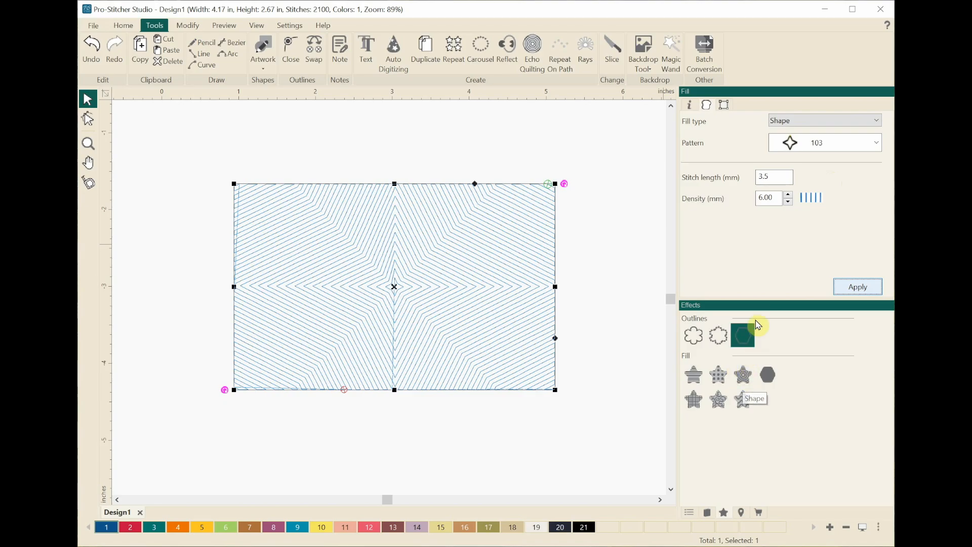
pyautogui.click(870, 149)
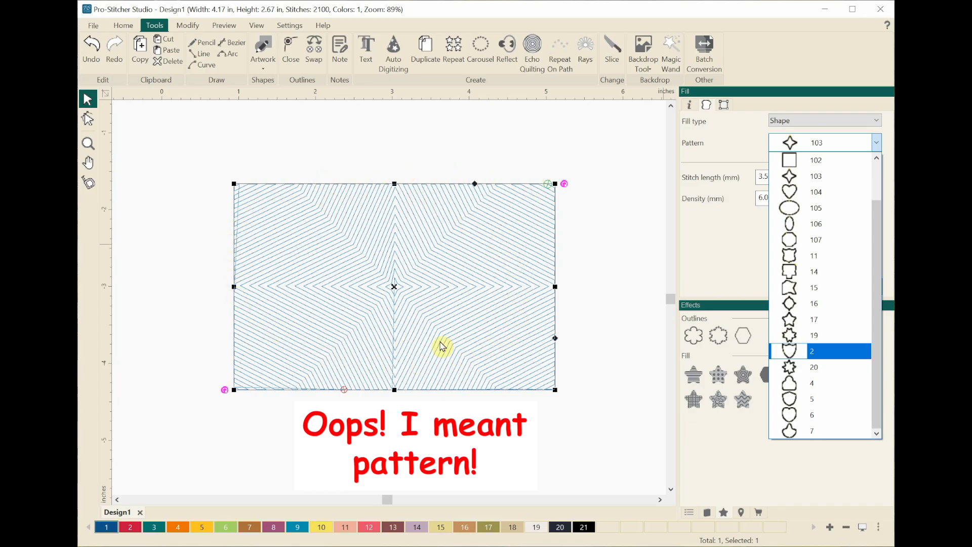
pyautogui.click(619, 287)
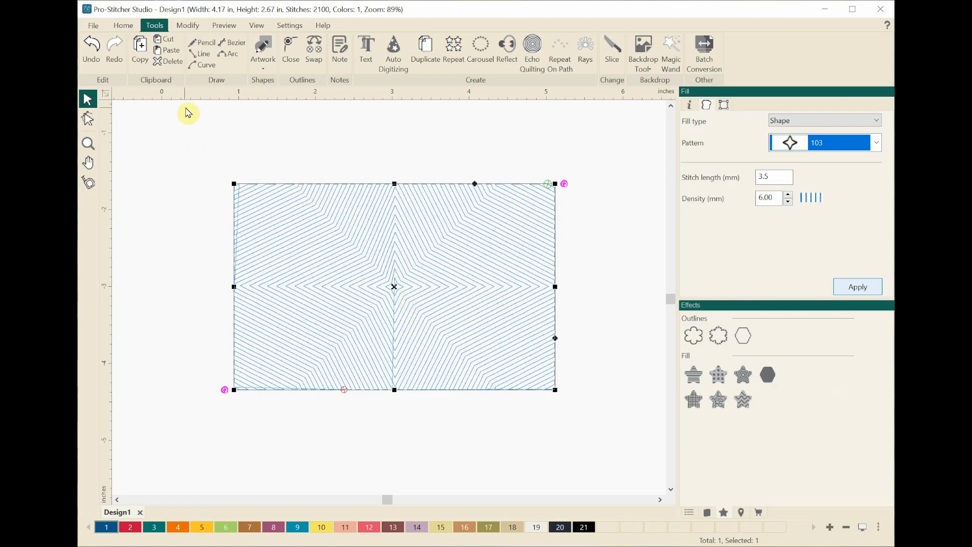
# - Delete the filled rectangle and auto-digitize the cowboy boot image from My Designs as outline artwork, keeping the default image size
pyautogui.click(172, 64)
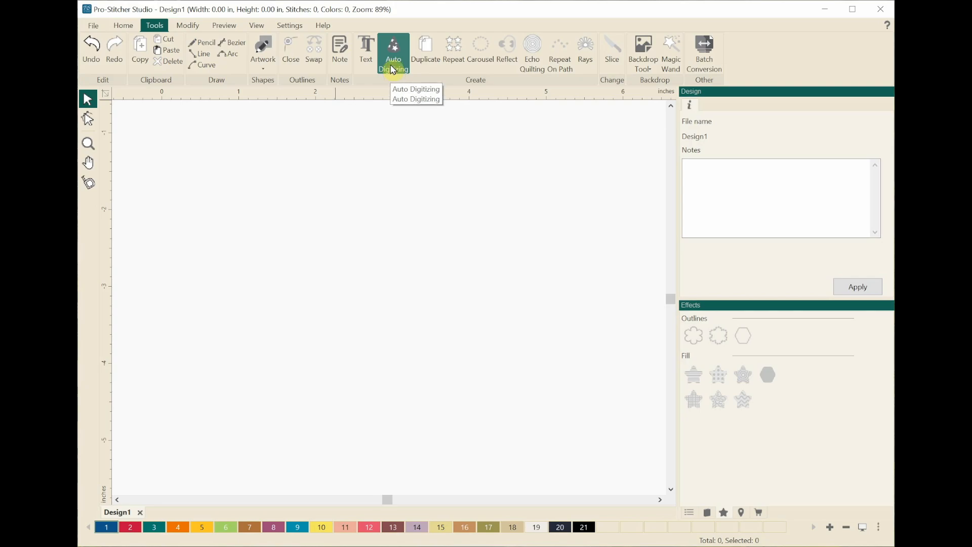
pyautogui.click(393, 70)
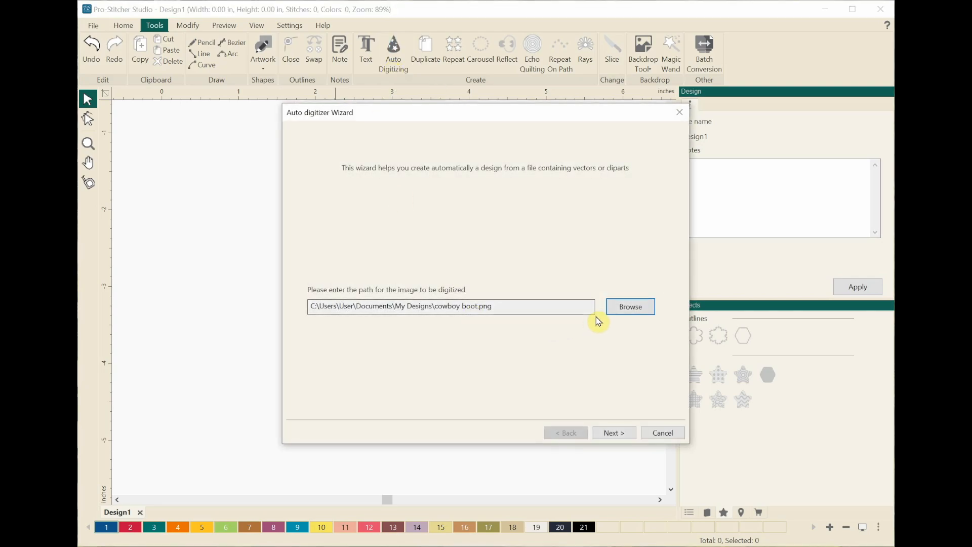
pyautogui.click(622, 312)
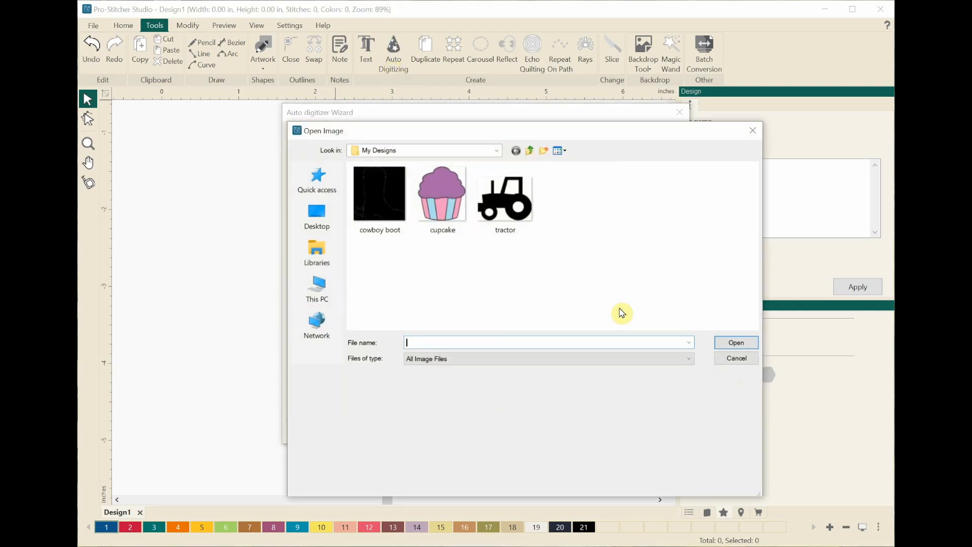
pyautogui.click(381, 203)
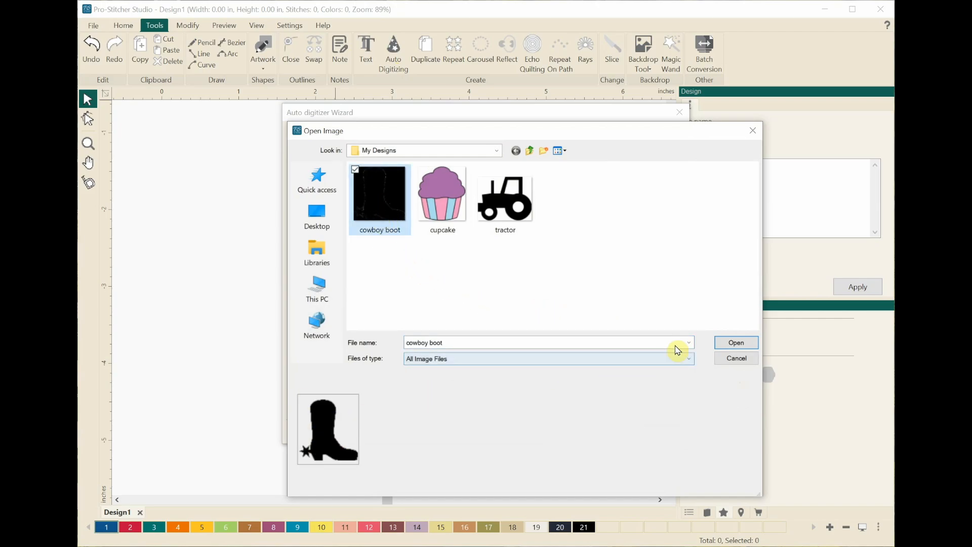
pyautogui.click(724, 346)
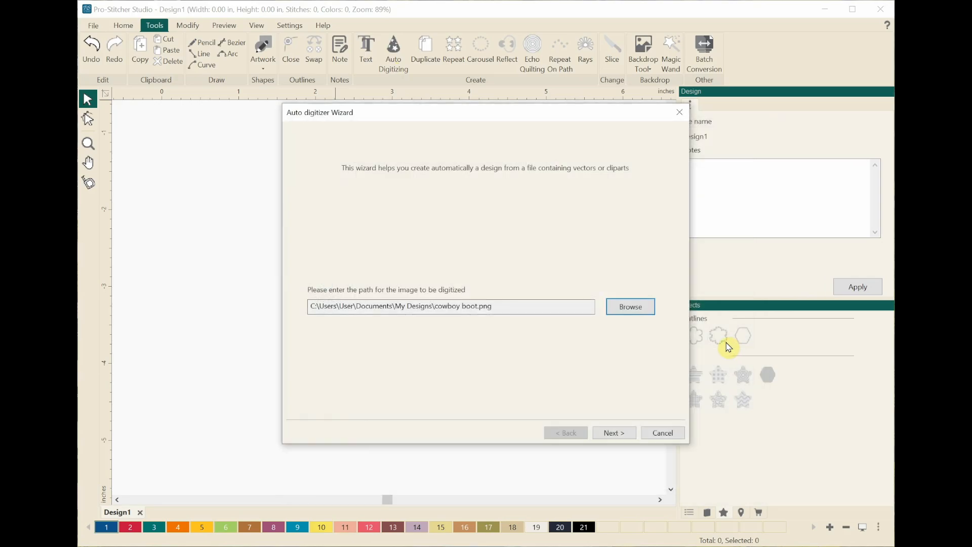
pyautogui.click(612, 434)
pyautogui.click(611, 435)
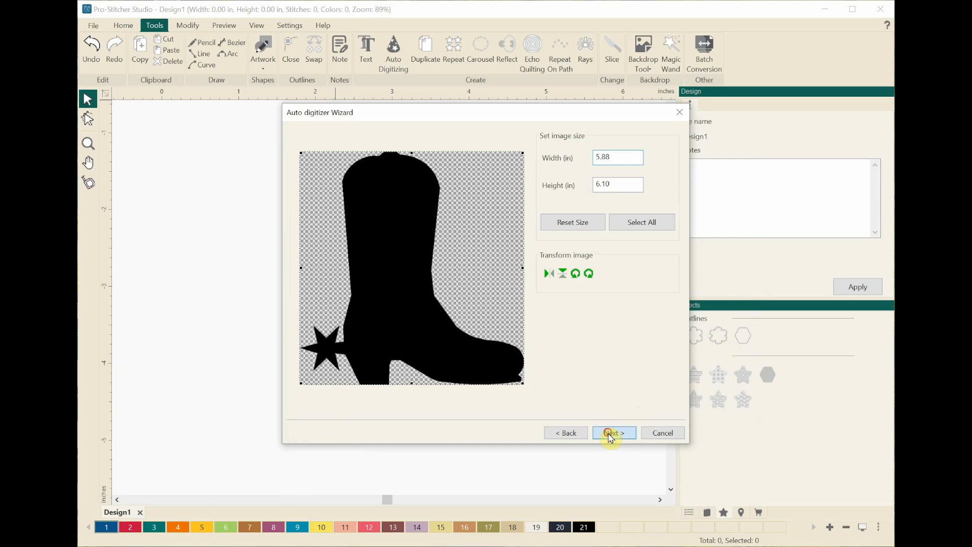
pyautogui.click(611, 434)
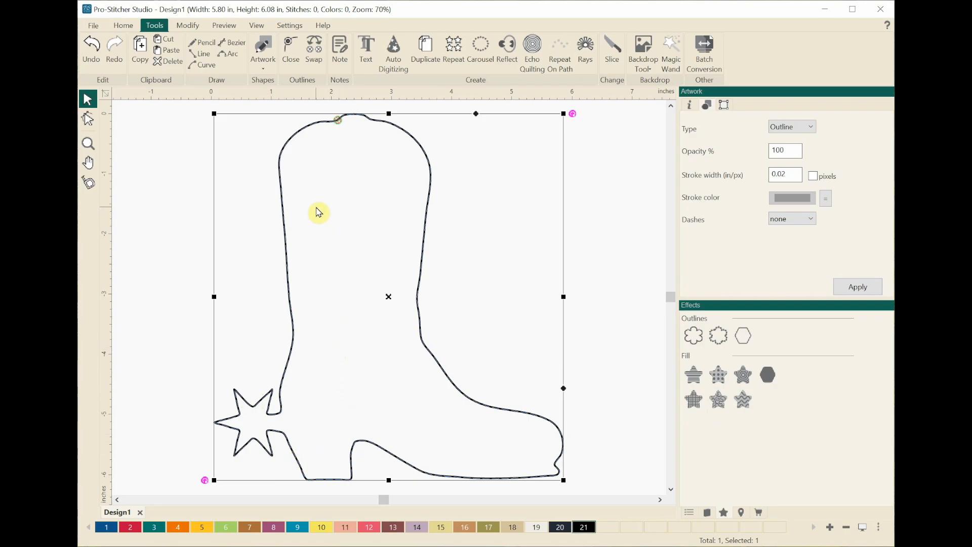
# - Paste a copy of the boot outline artwork in place and show both artworks in the design's sequence list
pyautogui.click(140, 61)
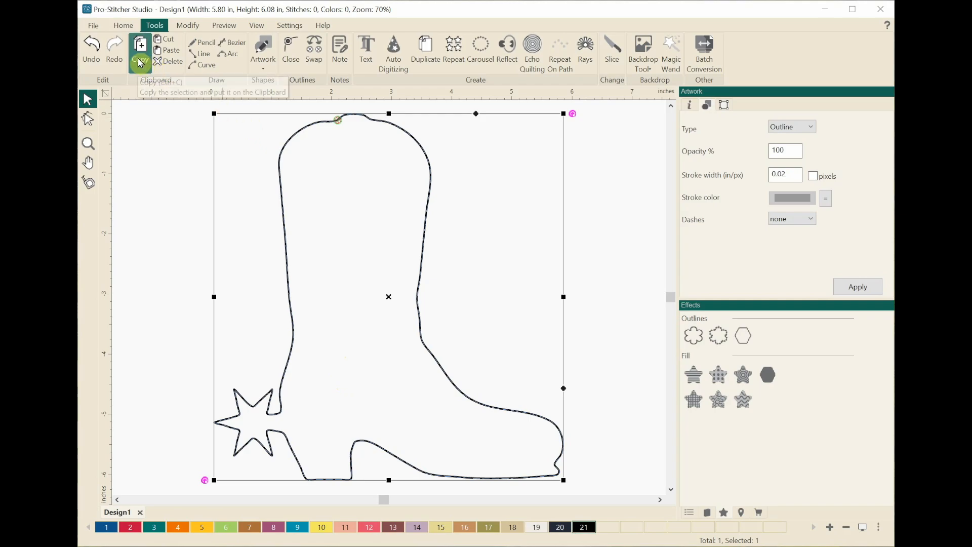
pyautogui.click(168, 52)
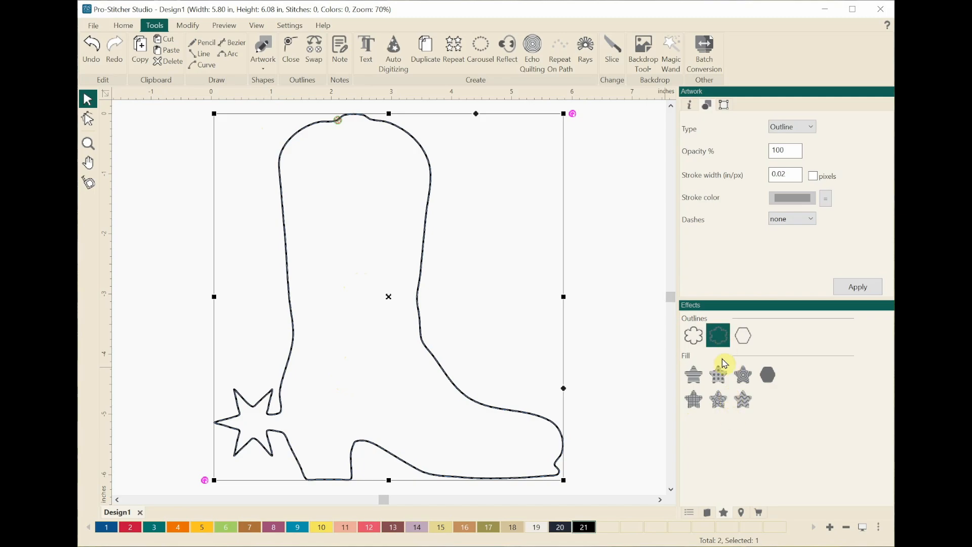
pyautogui.click(689, 514)
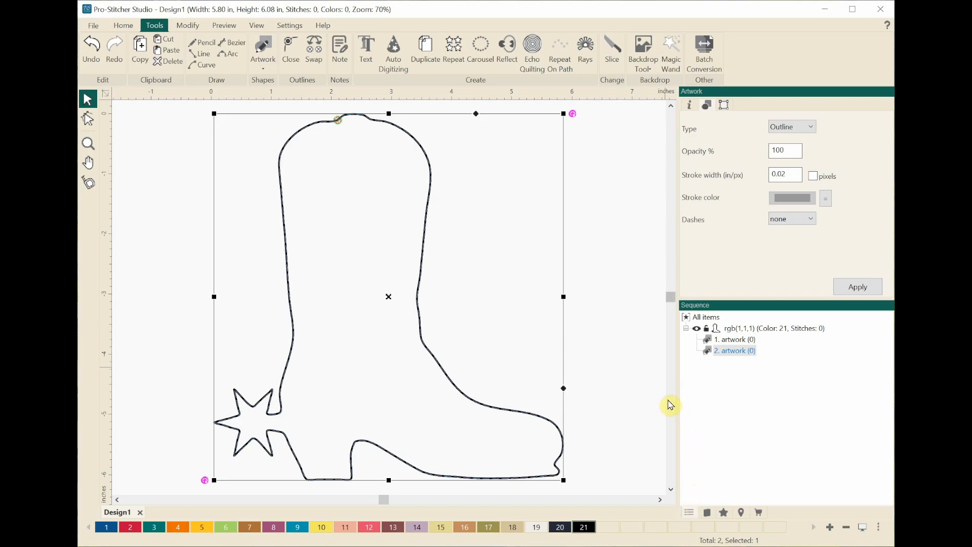
pyautogui.moveTo(710, 355)
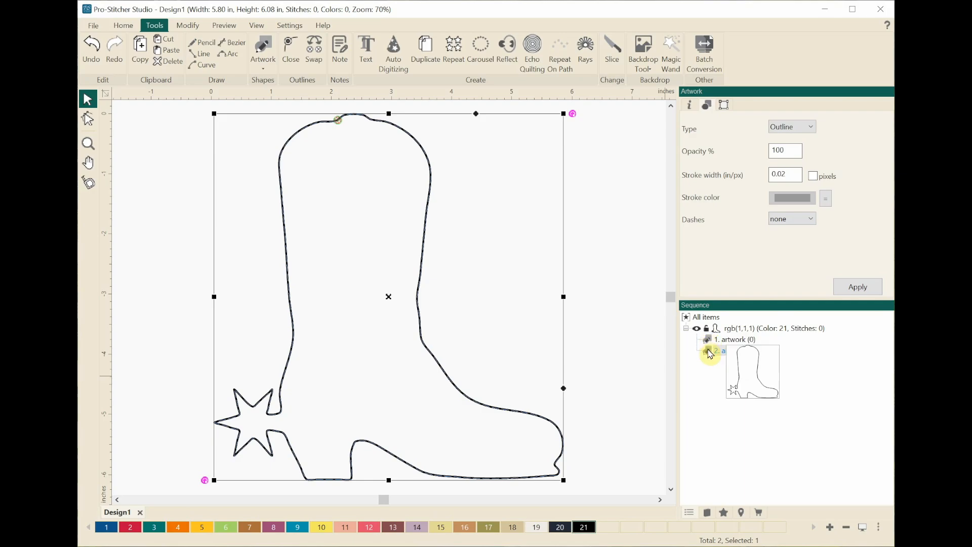
# - Convert the first boot outline artwork in the sequence list to running stitches
pyautogui.click(707, 341)
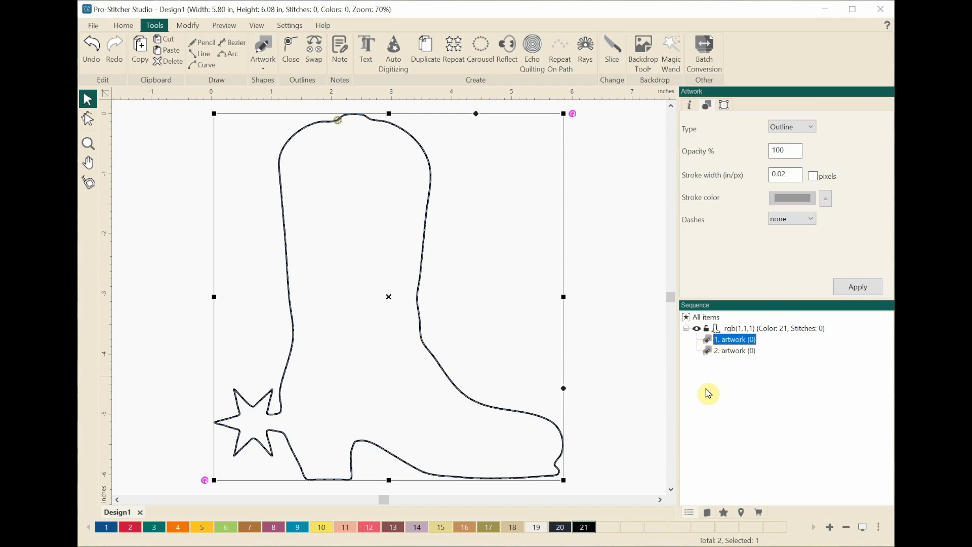
pyautogui.rightClick(709, 344)
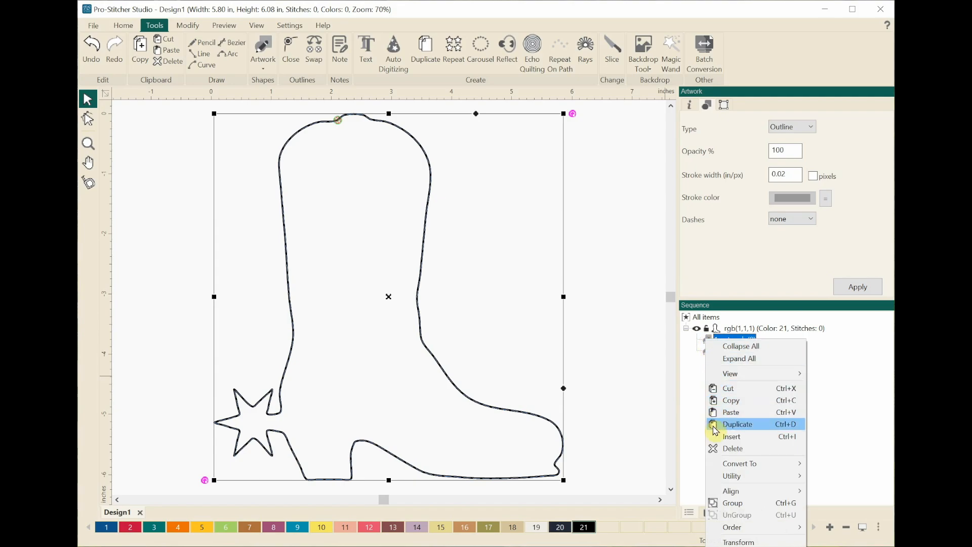
pyautogui.moveTo(722, 469)
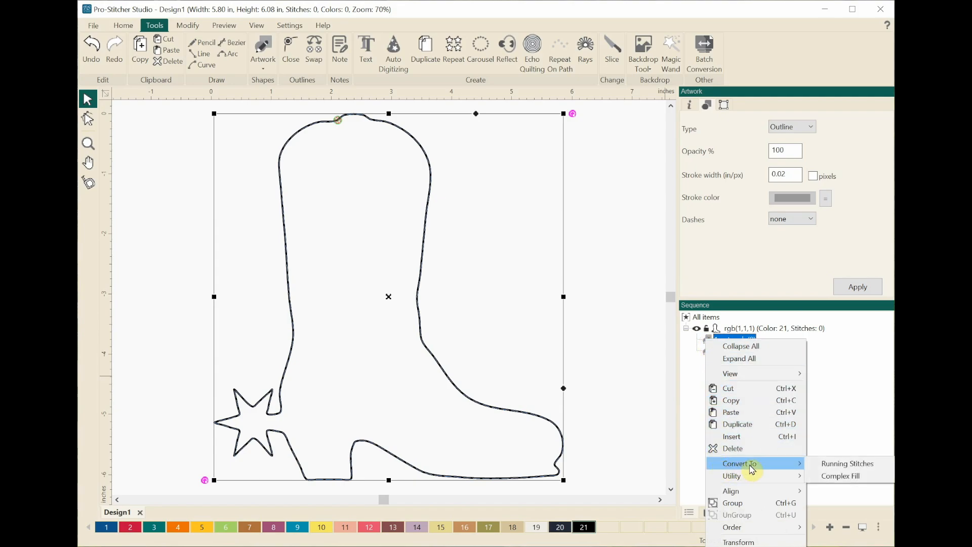
pyautogui.click(825, 464)
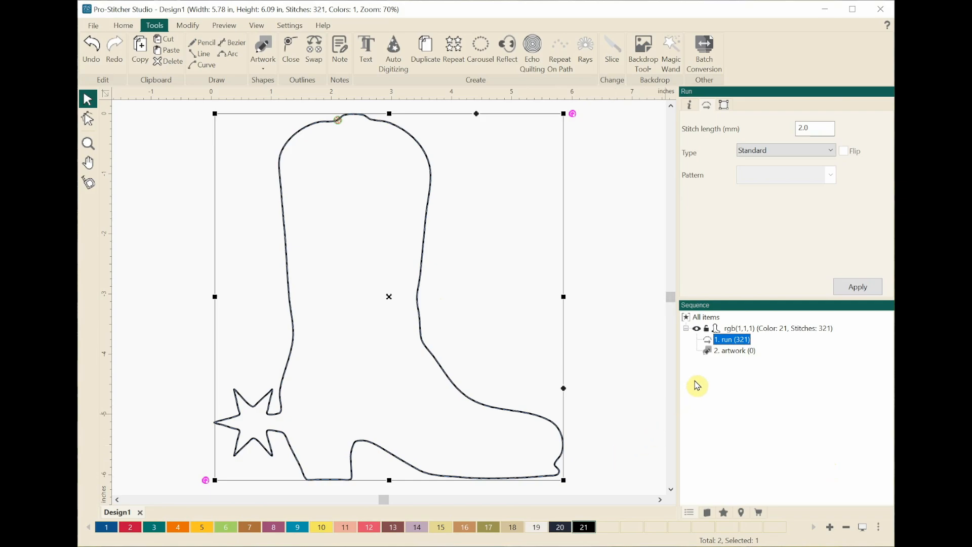
# - Apply the Stippling fill effect to the second boot artwork in the sequence list
pyautogui.moveTo(714, 361)
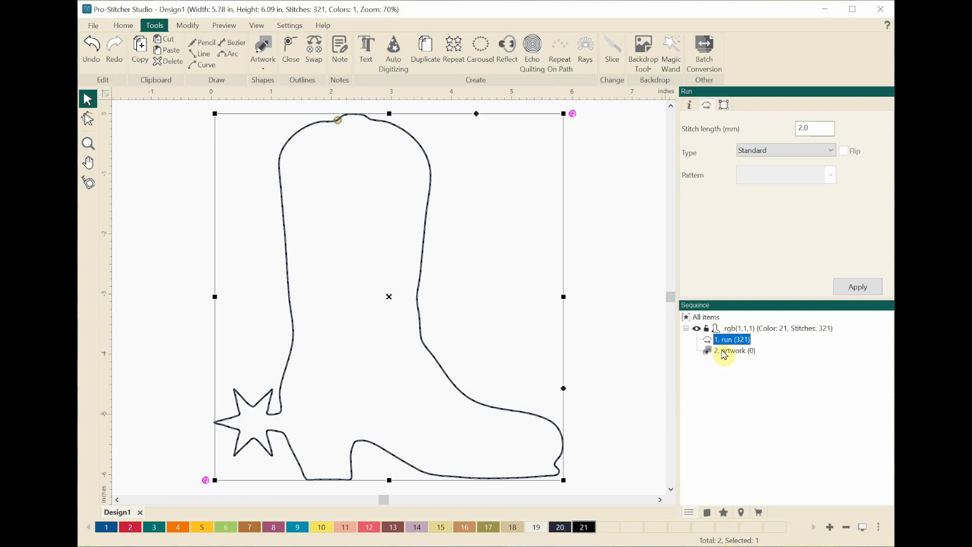
pyautogui.click(725, 353)
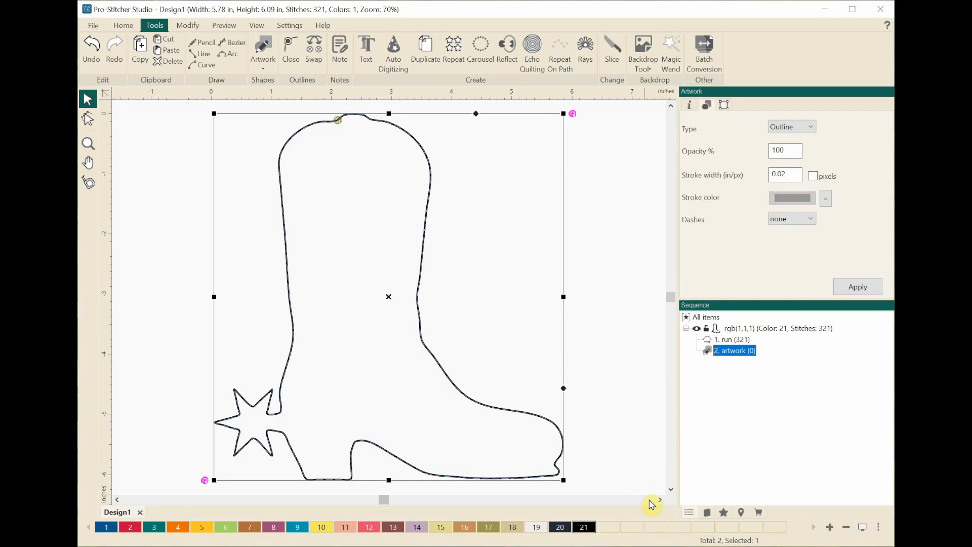
pyautogui.click(725, 513)
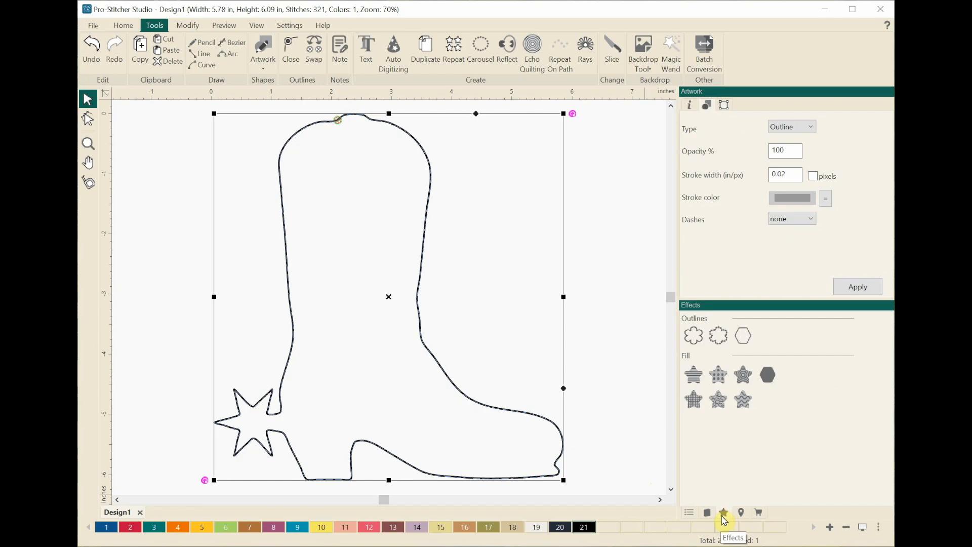
pyautogui.click(719, 401)
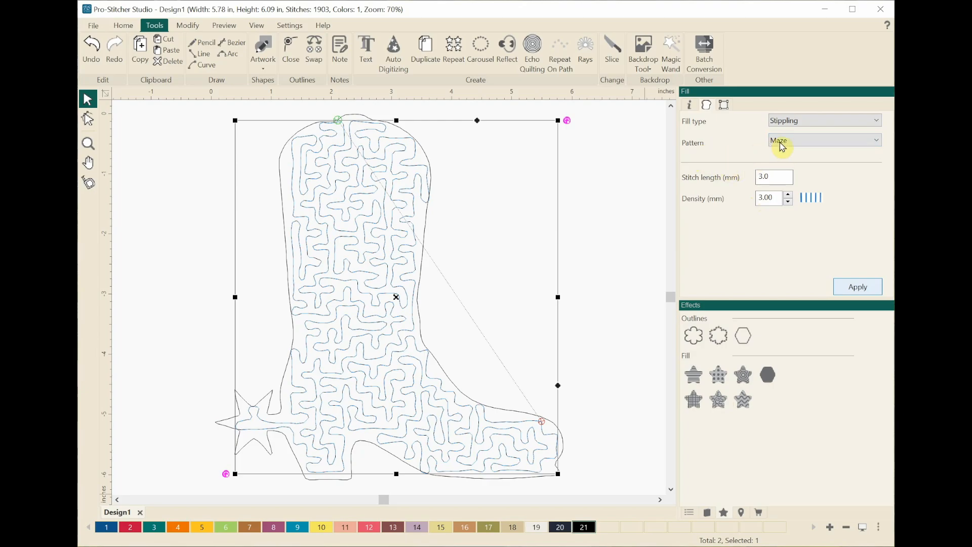
# - Set the boot's stippling fill to the Hilbert pattern with a density of 2.50 mm
pyautogui.click(799, 143)
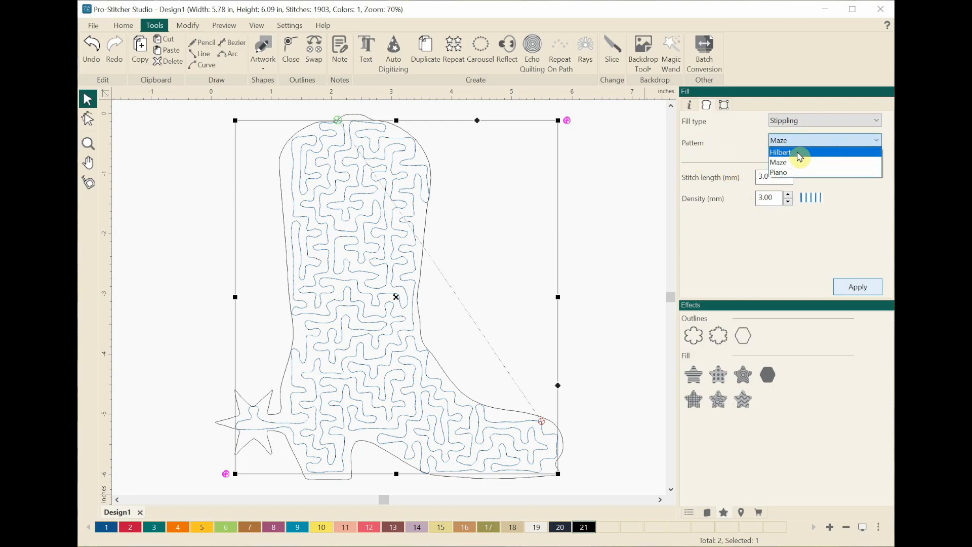
pyautogui.click(800, 153)
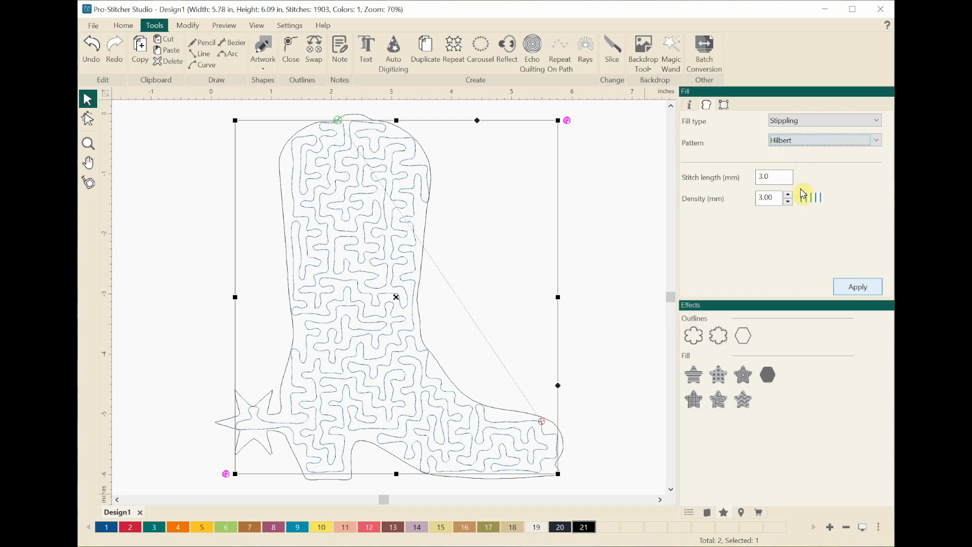
pyautogui.click(844, 288)
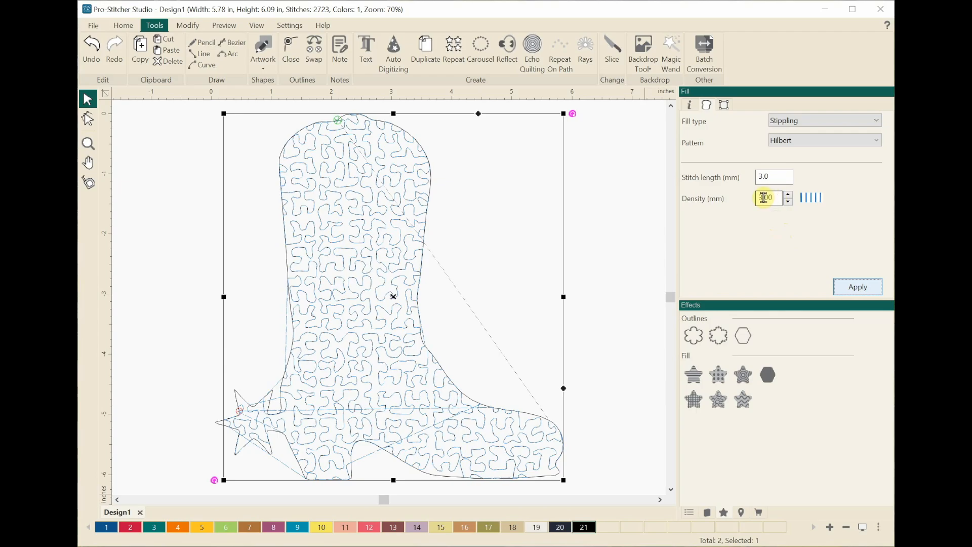
pyautogui.click(788, 203)
pyautogui.click(848, 287)
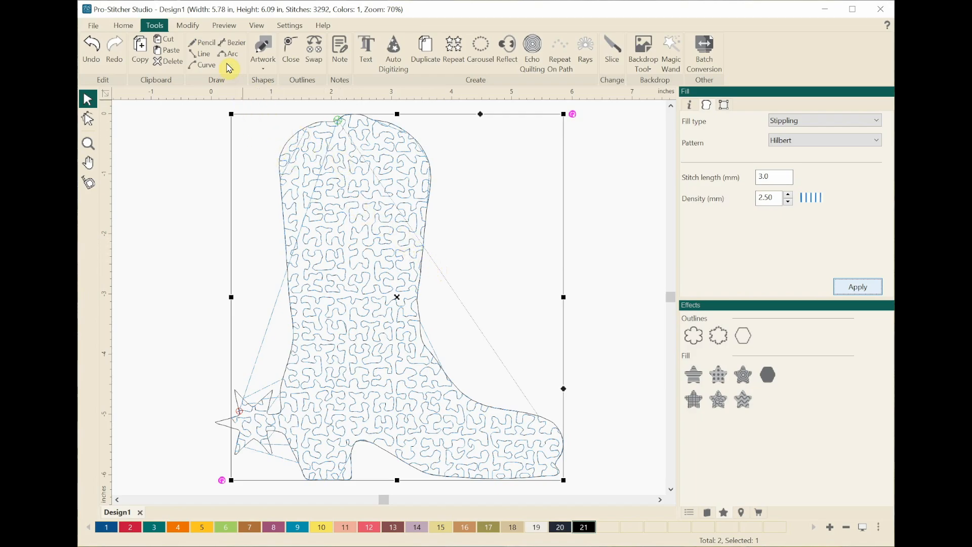
# - Play the stitchout simulation of the whole boot and advance it to the last stitch
pyautogui.click(224, 25)
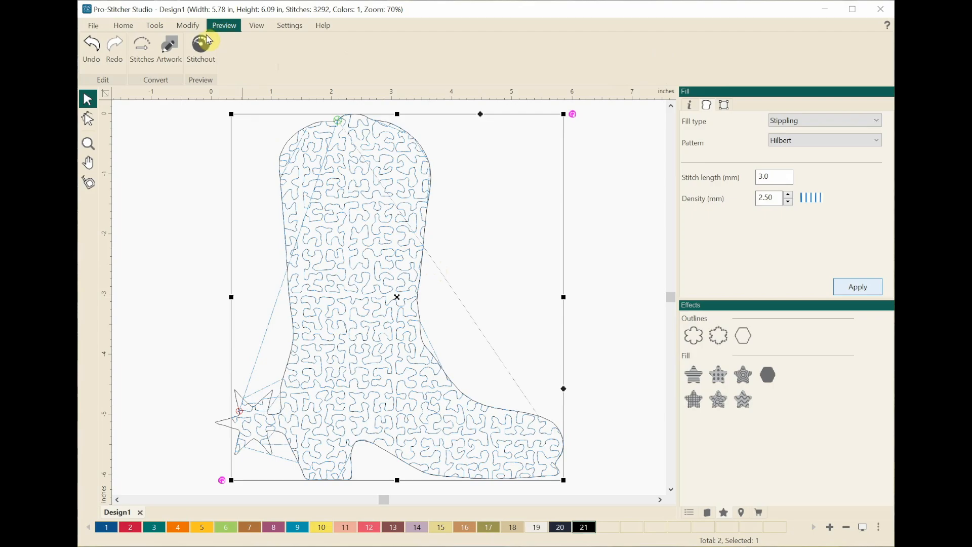
pyautogui.click(202, 50)
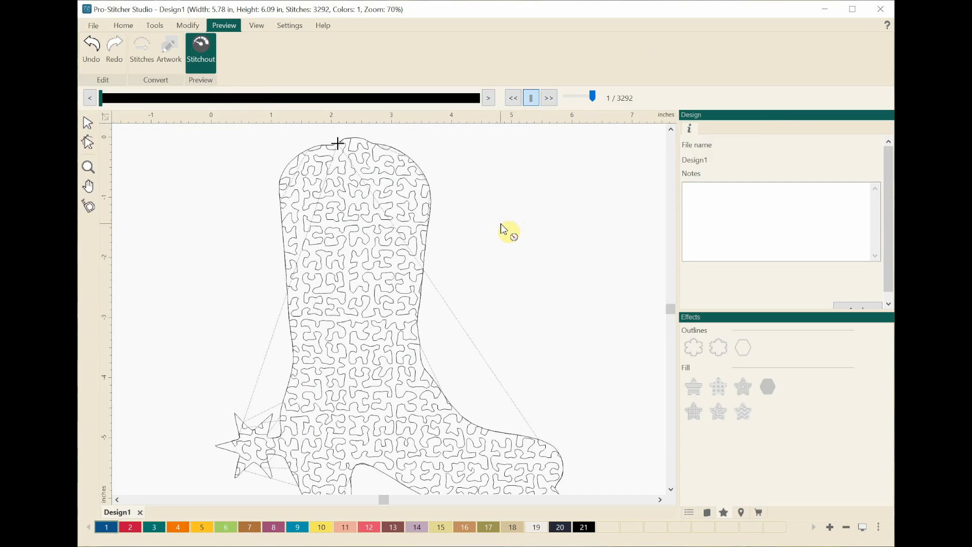
pyautogui.scroll(-1, 500, 225)
pyautogui.scroll(-1, 502, 229)
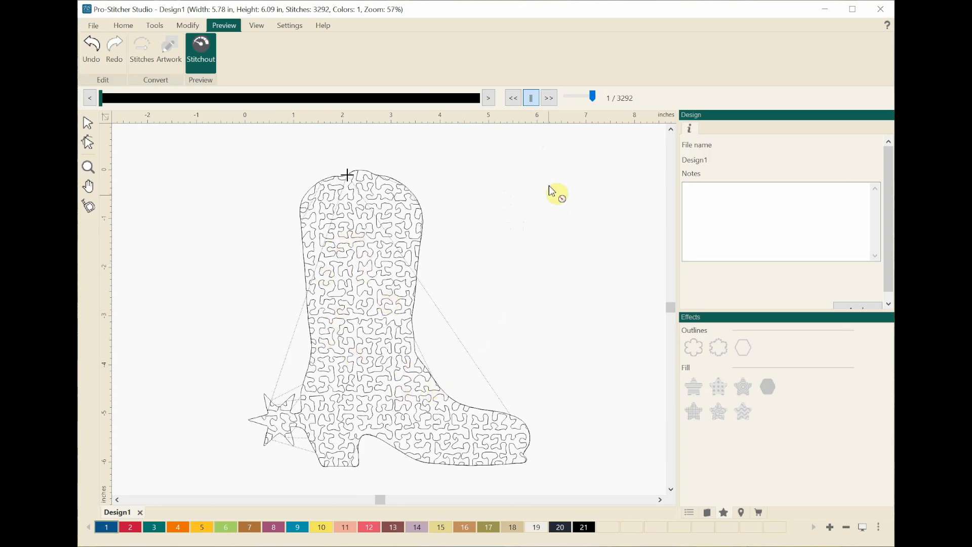
pyautogui.click(548, 99)
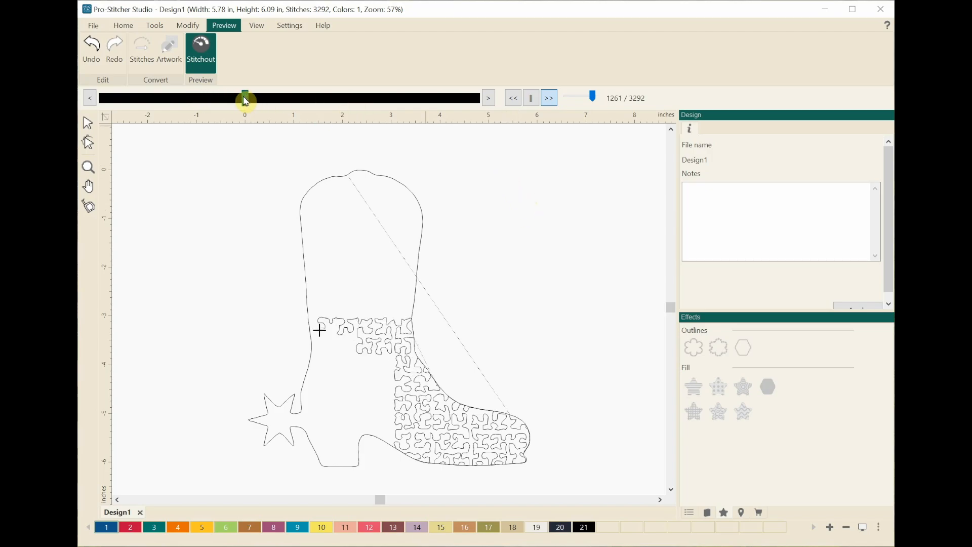
pyautogui.moveTo(254, 101); pyautogui.dragTo(485, 147)
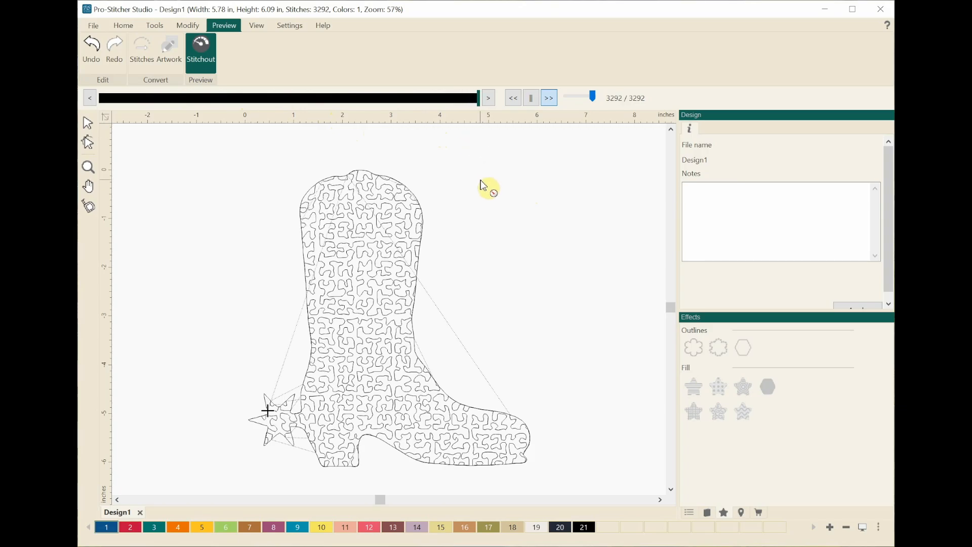